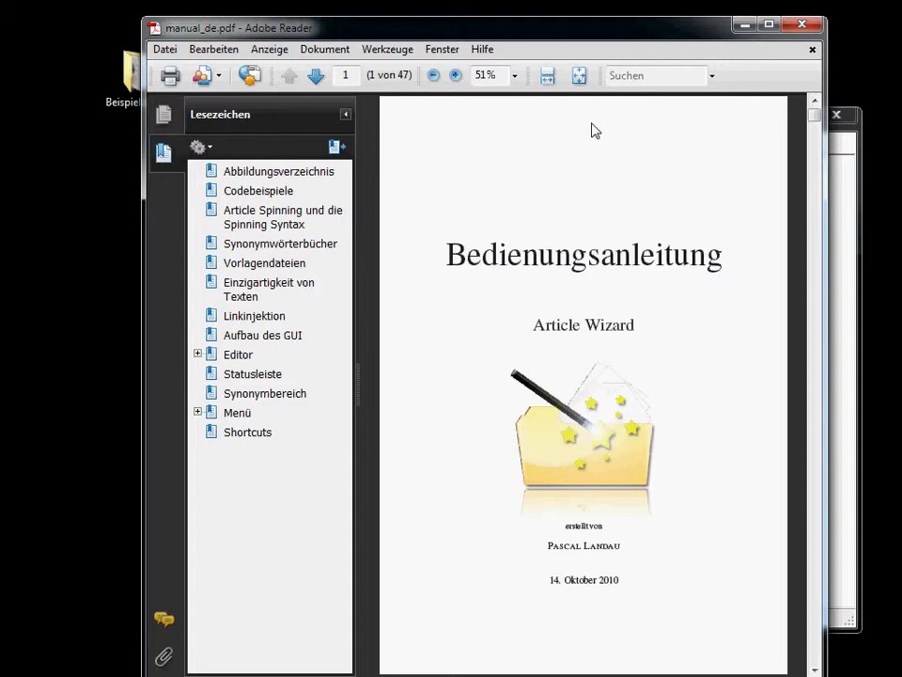
- Look through the opening pages and table of contents of manual_de.pdf, and close the manual
{"action": "left_click_drag", "start_coordinate": [445, 36], "coordinate": [437, 31]}
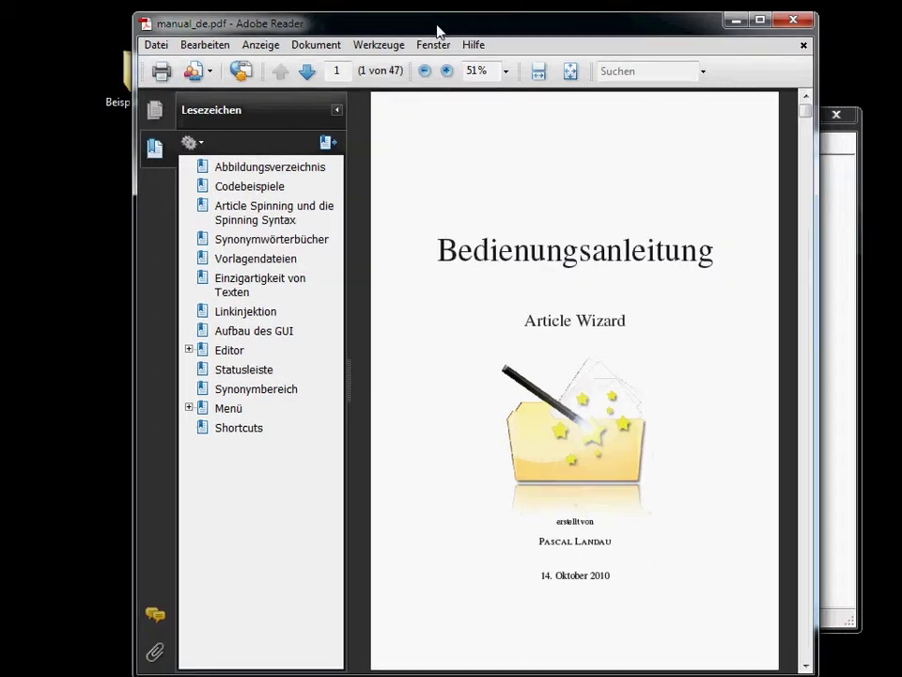
{"action": "scroll", "coordinate": [604, 289], "scroll_direction": "down", "scroll_amount": 10}
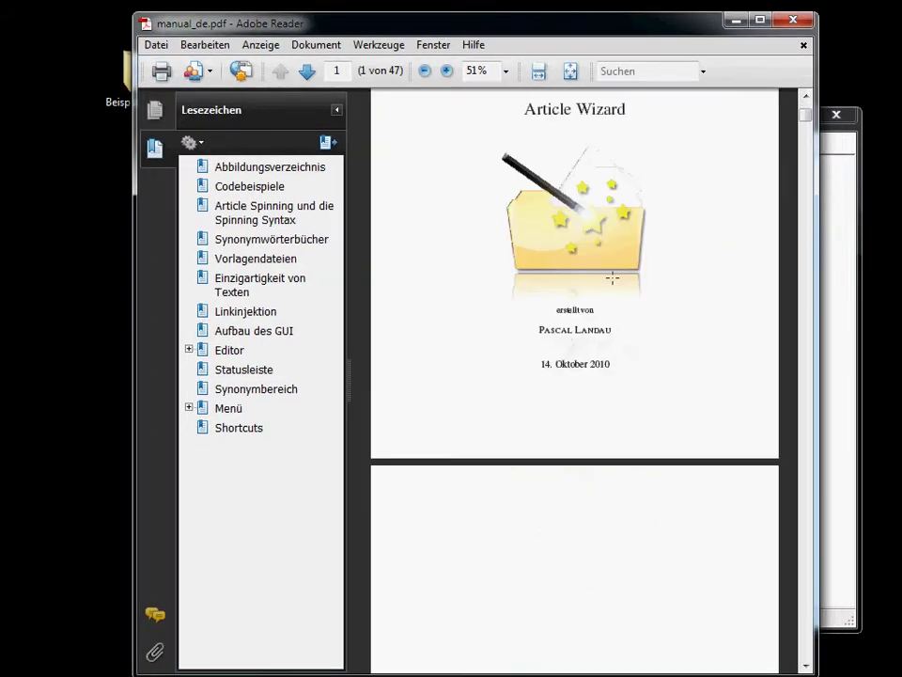
{"action": "scroll", "coordinate": [612, 277], "scroll_direction": "down", "scroll_amount": 4}
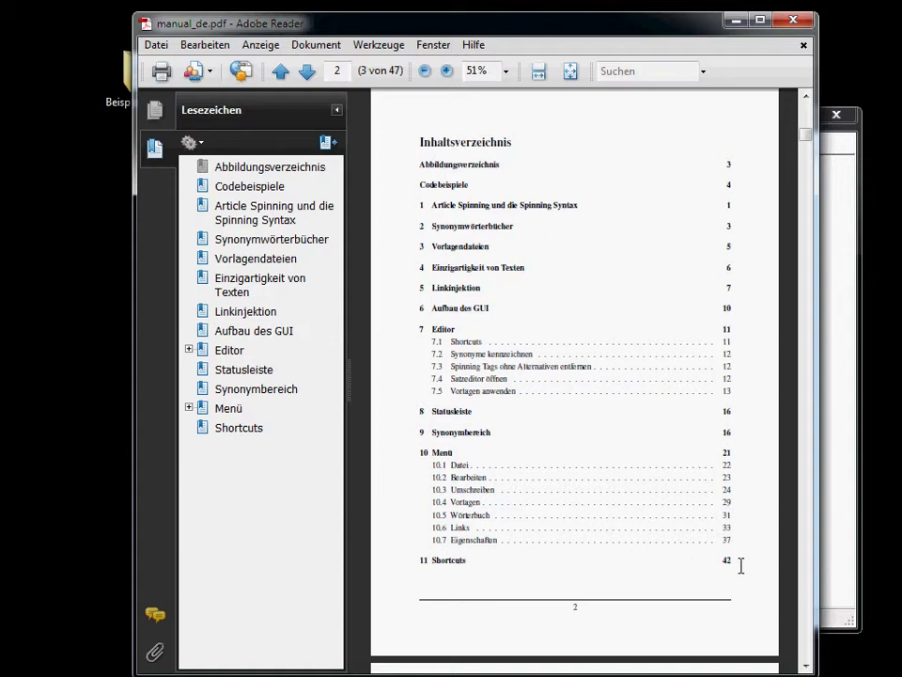
{"action": "scroll", "coordinate": [554, 449], "scroll_direction": "down", "scroll_amount": 3}
{"action": "scroll", "coordinate": [553, 450], "scroll_direction": "up", "scroll_amount": 4}
{"action": "scroll", "coordinate": [554, 450], "scroll_direction": "down", "scroll_amount": 2}
{"action": "left_click", "coordinate": [794, 22]}
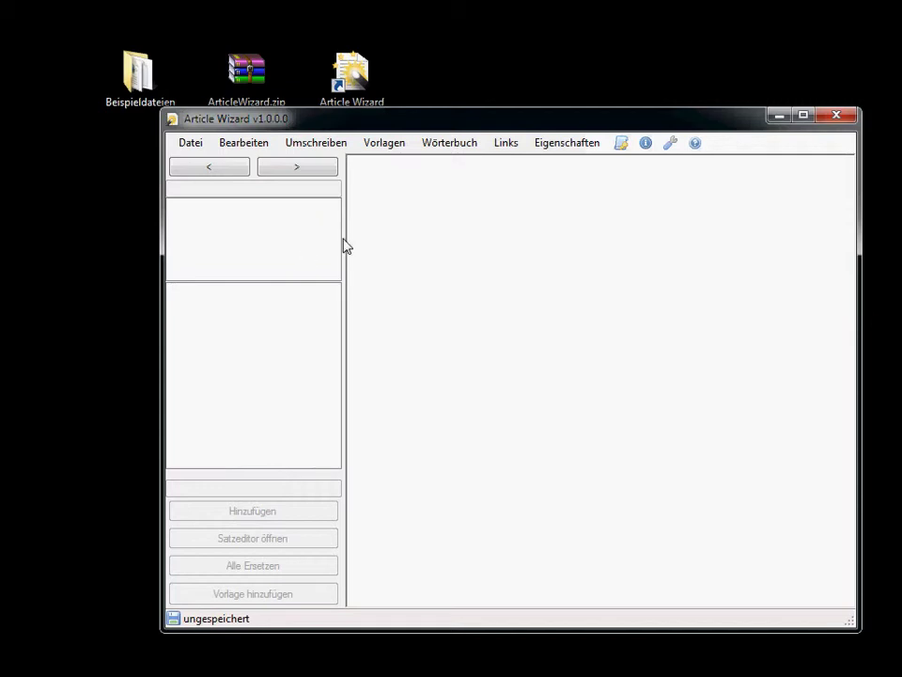
- Enlarge the Article Wizard window to fill the desktop and write "Hallo Welt, ich habe die Software erfolgreich gestartet" in the editor
{"action": "left_click_drag", "start_coordinate": [309, 123], "coordinate": [157, 22]}
{"action": "left_click_drag", "start_coordinate": [708, 540], "coordinate": [891, 669]}
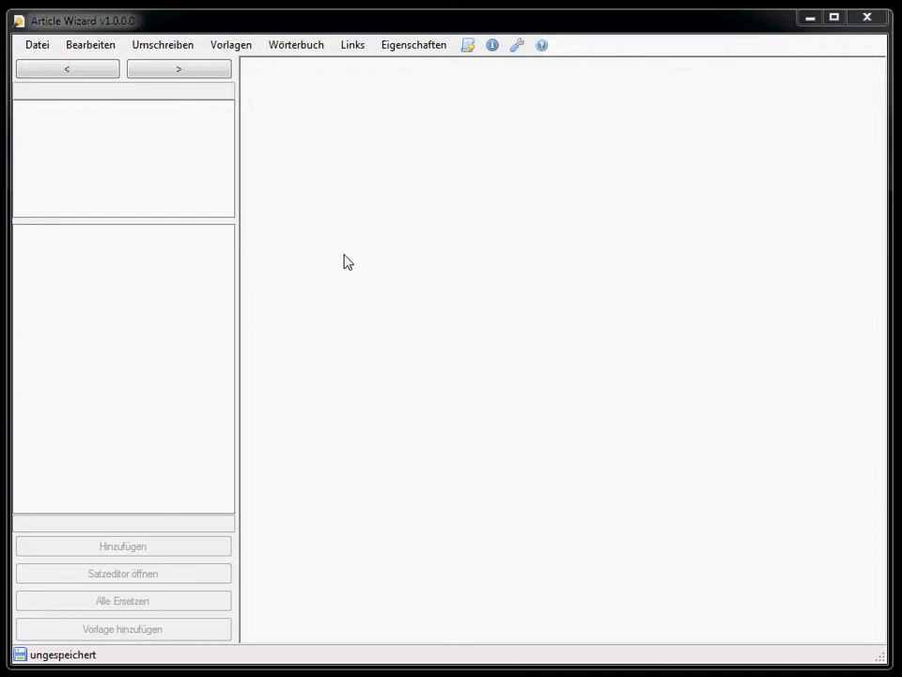
{"action": "left_click", "coordinate": [332, 192]}
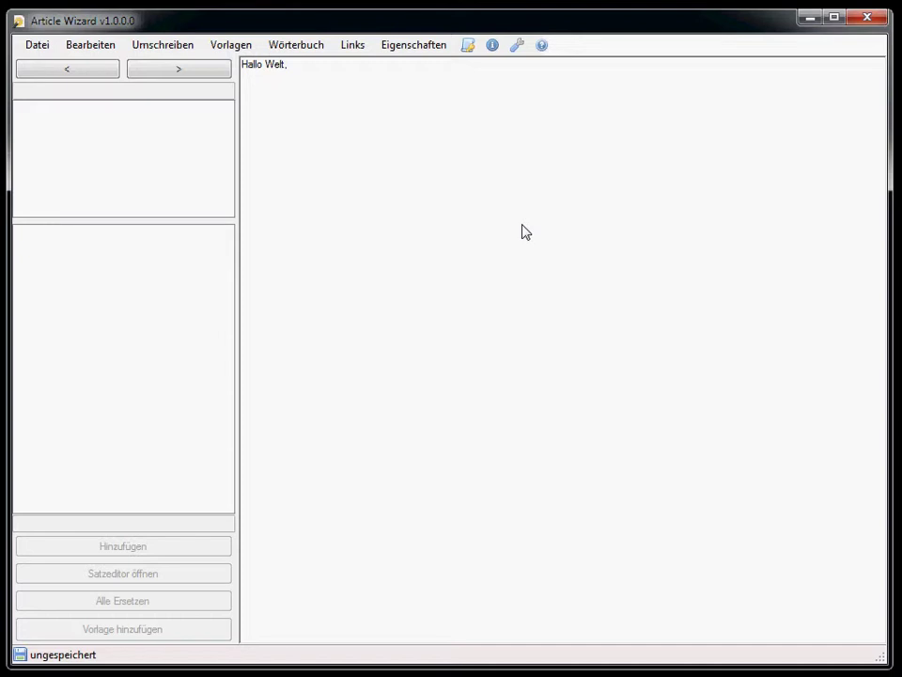
{"action": "type", "text": "habe die Software erfolgreich"}
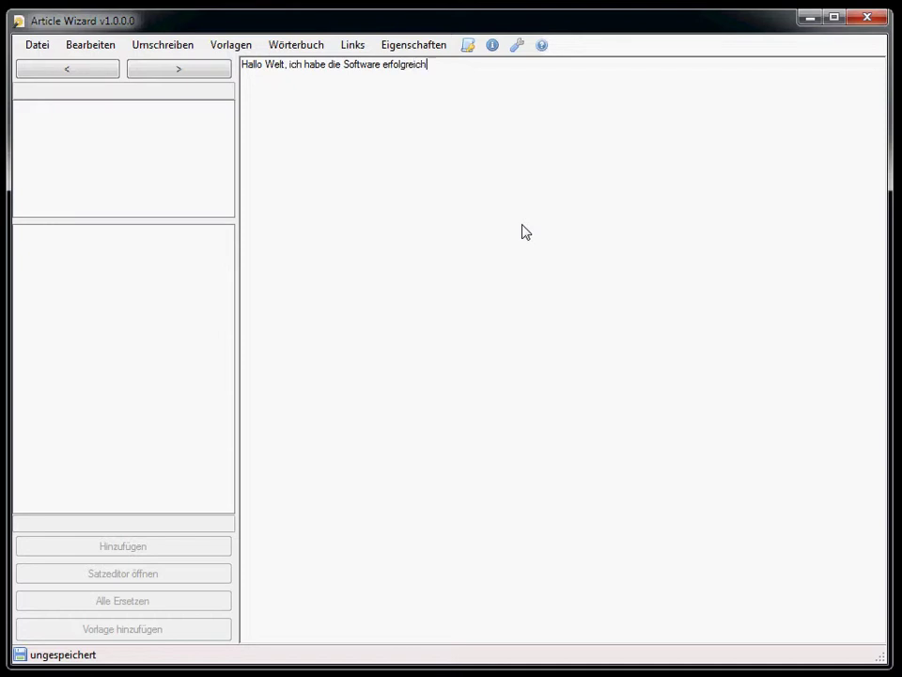
{"action": "type", "text": "start"}
- Go through the sentence word by word, backwards to "Software" and forwards to "gestartet", viewing the suggested synonyms
{"action": "left_click", "coordinate": [81, 74]}
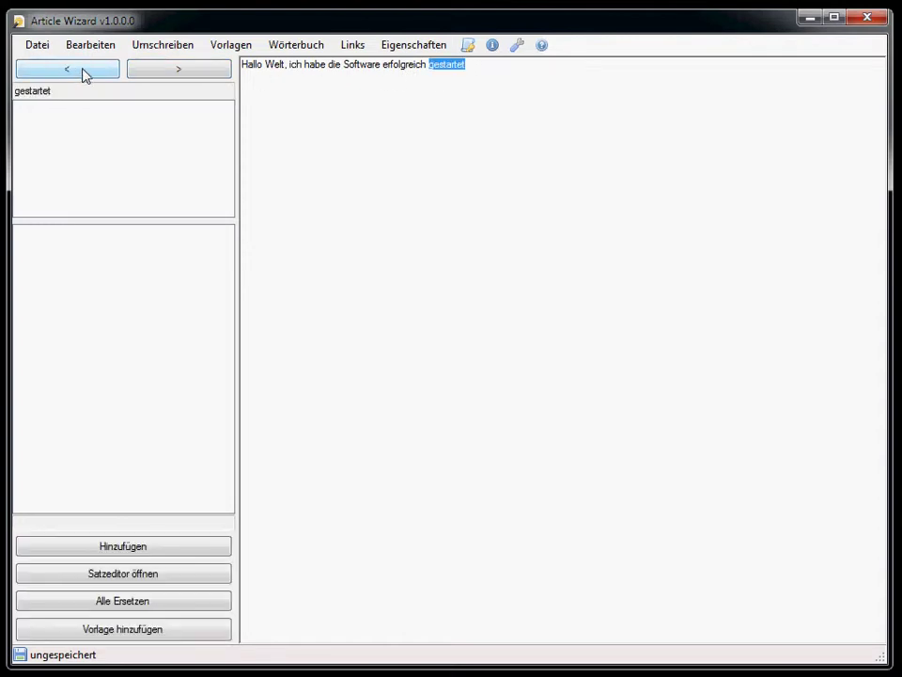
{"action": "left_click", "coordinate": [83, 73]}
{"action": "left_click", "coordinate": [84, 74]}
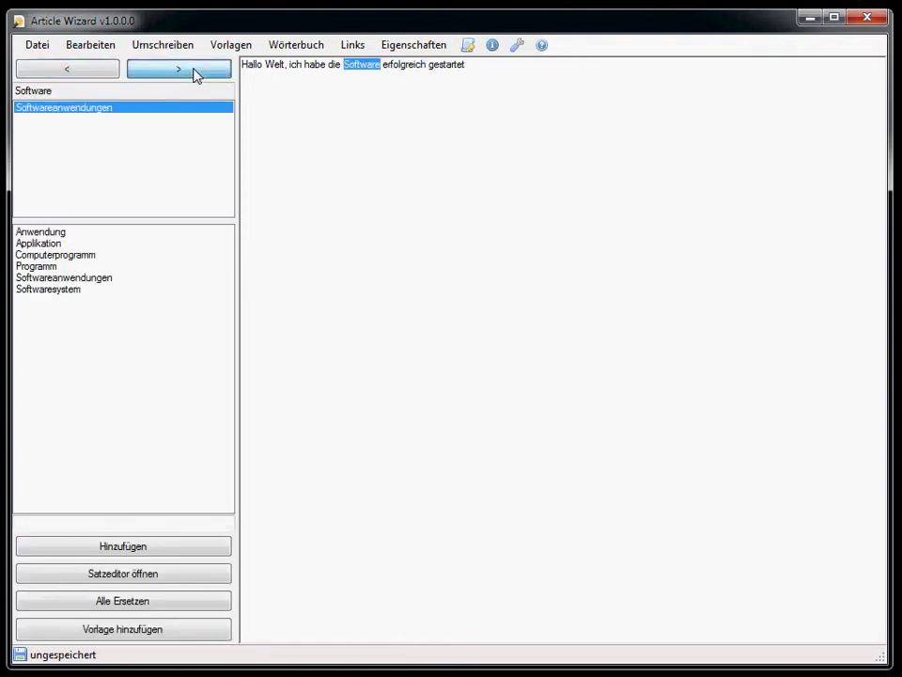
{"action": "left_click", "coordinate": [196, 74]}
{"action": "left_click", "coordinate": [195, 75]}
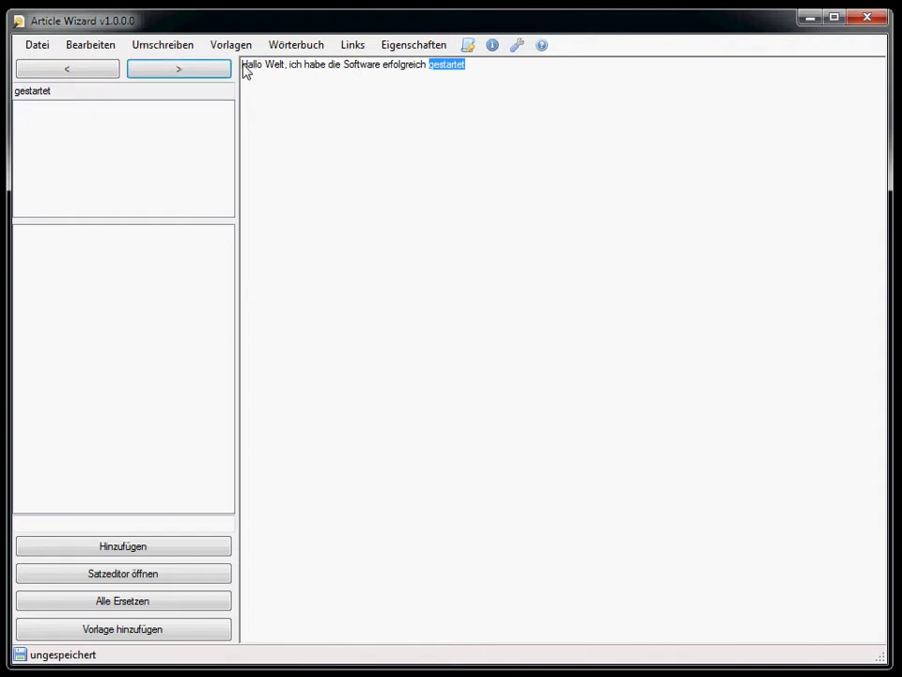
- Select "Hallo" and include Grüß Gott, Guten Tag, Hi, Moin, Servus and Tagchen as its spinning alternatives
{"action": "left_click", "coordinate": [242, 66]}
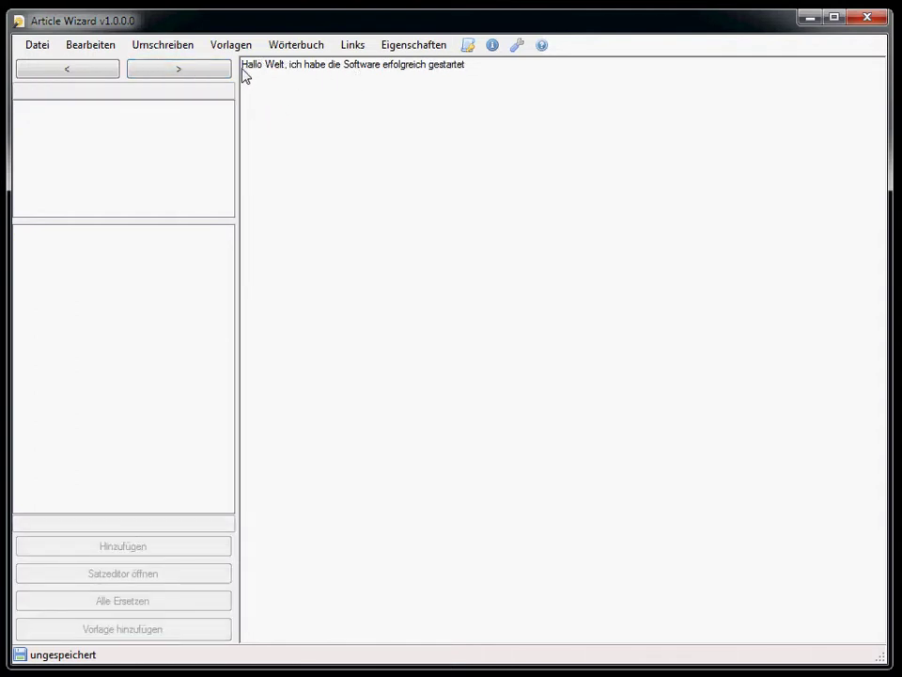
{"action": "key", "text": "ctrl+shift+Right"}
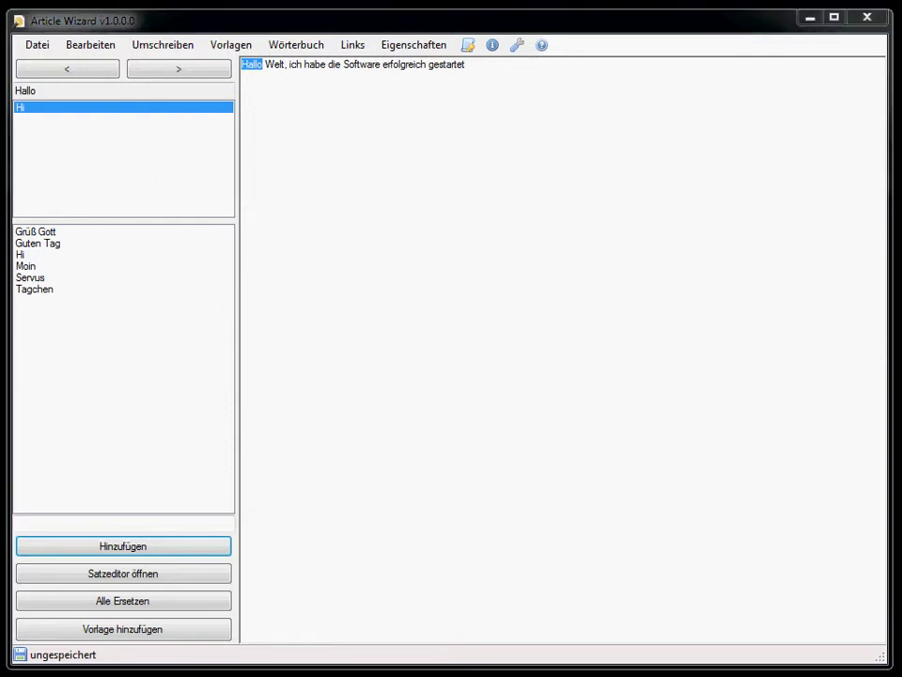
{"action": "double_click", "coordinate": [39, 231]}
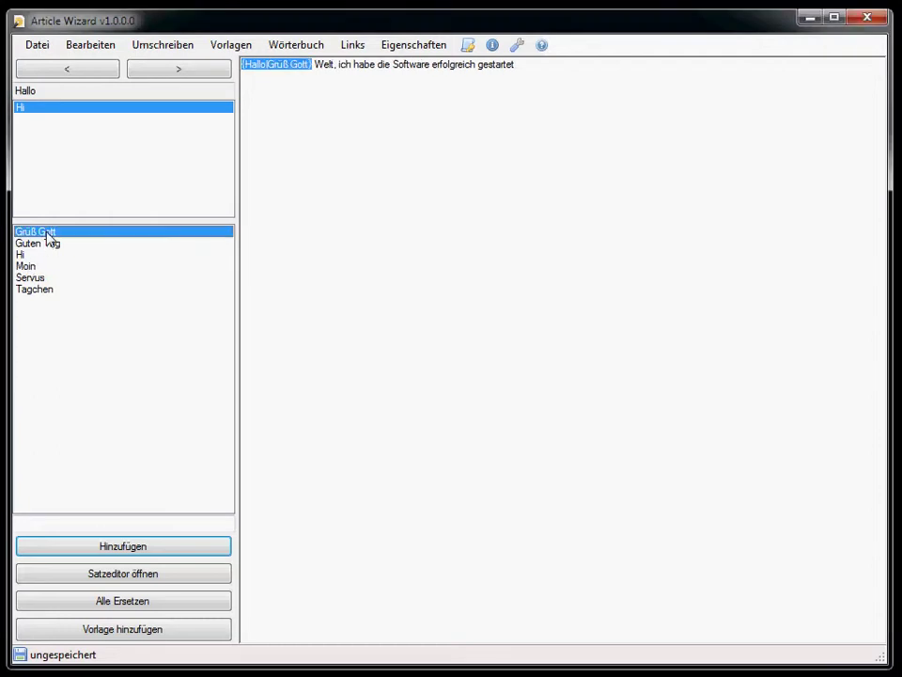
{"action": "left_click_drag", "start_coordinate": [39, 249], "coordinate": [143, 287]}
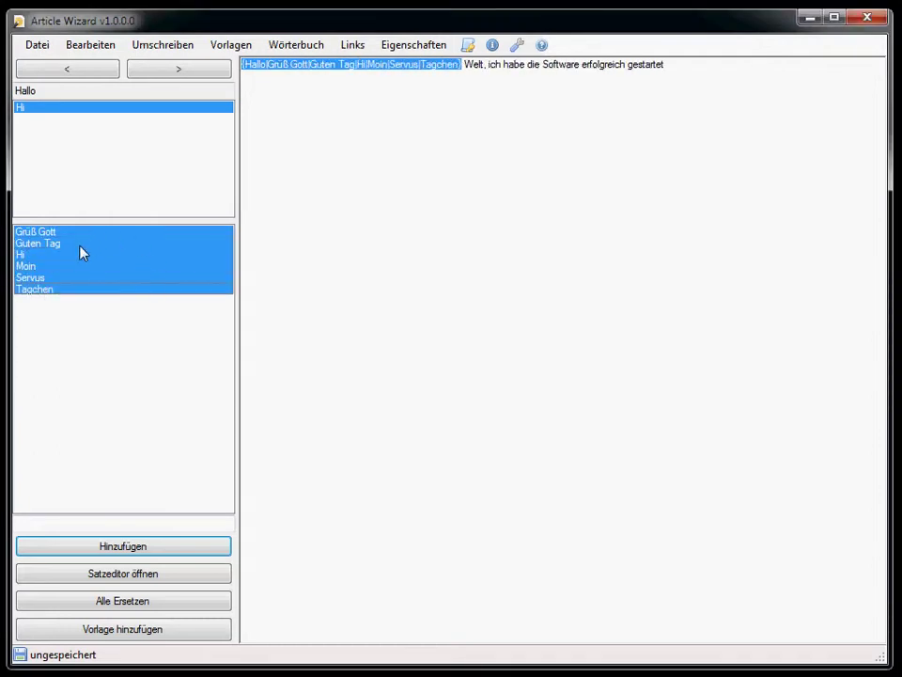
{"action": "left_click", "coordinate": [64, 291], "text": "ctrl"}
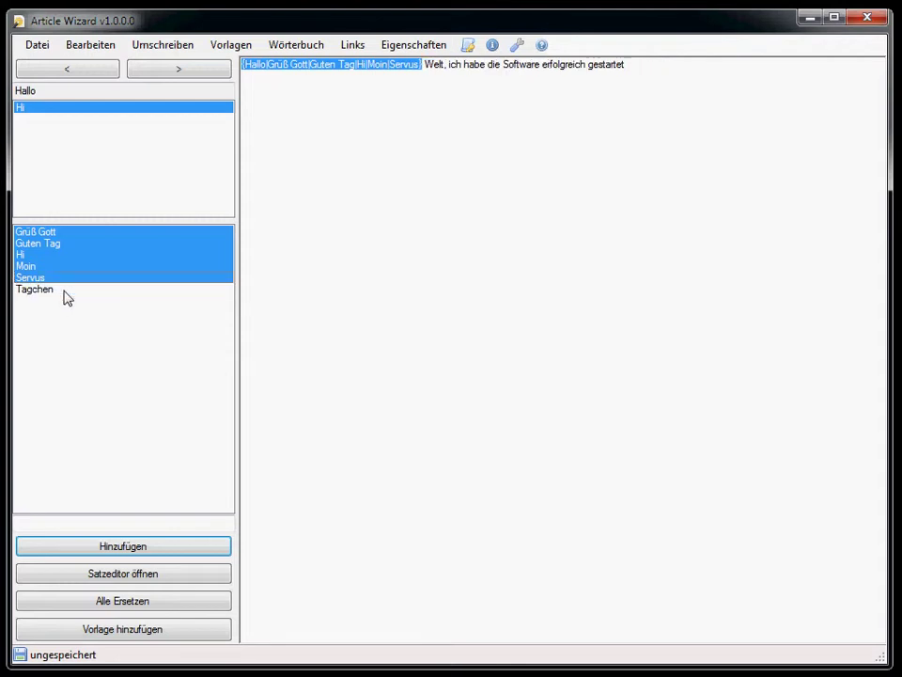
{"action": "left_click", "coordinate": [62, 291], "text": "ctrl"}
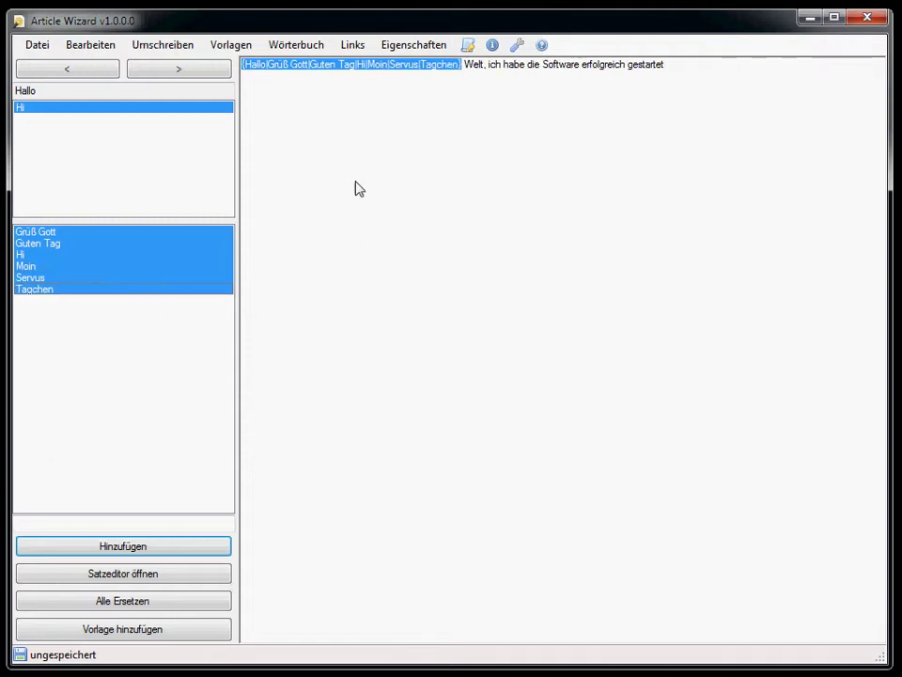
- Preview an example article, generate several new variants to compare the greetings, and close the preview
{"action": "left_click", "coordinate": [171, 47]}
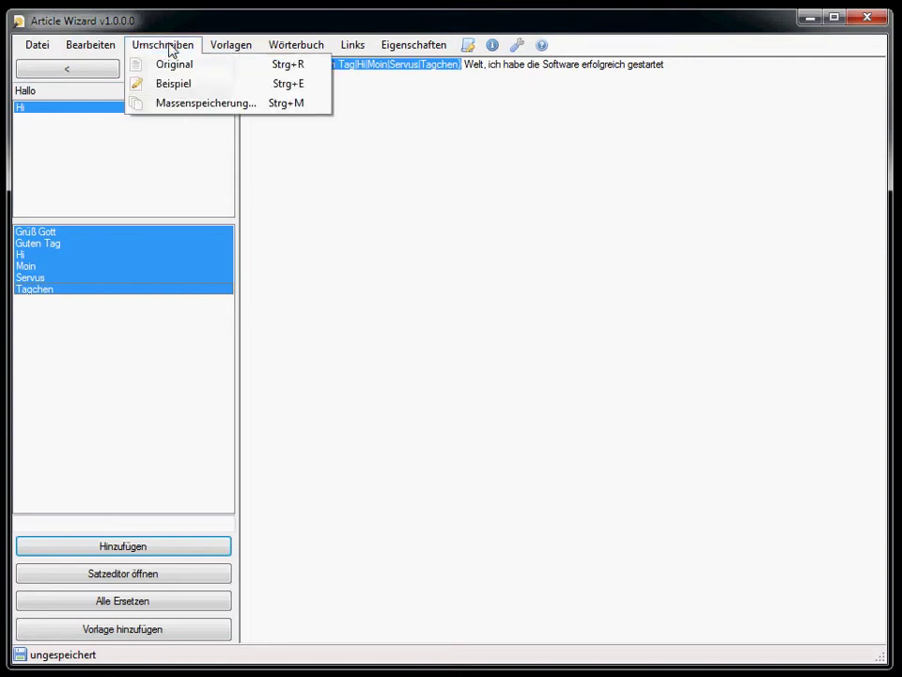
{"action": "left_click", "coordinate": [185, 88]}
{"action": "left_click_drag", "start_coordinate": [273, 93], "coordinate": [274, 76]}
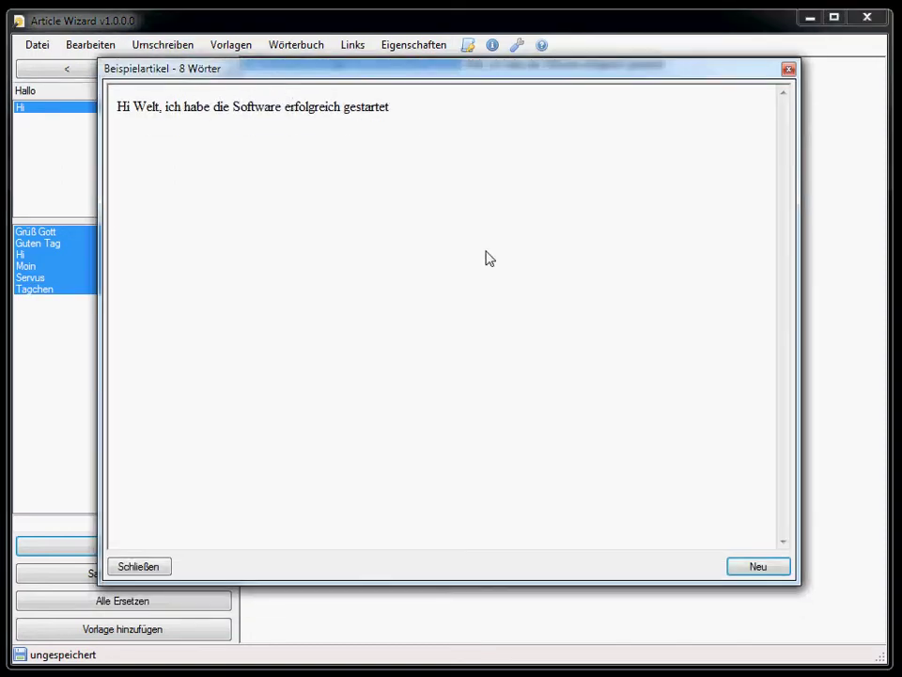
{"action": "left_click", "coordinate": [761, 568]}
{"action": "left_click", "coordinate": [761, 568]}
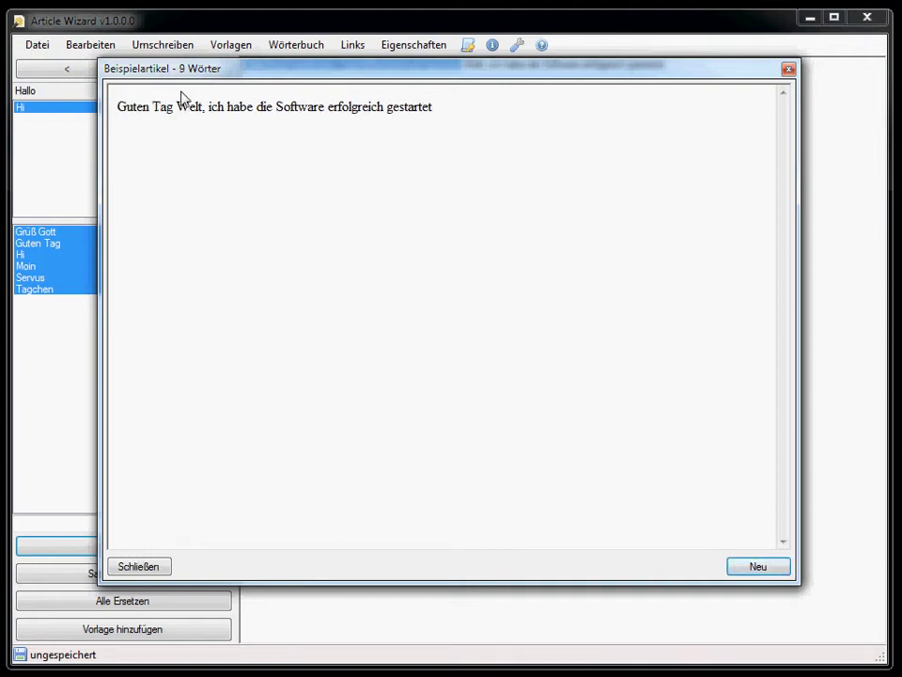
{"action": "left_click_drag", "start_coordinate": [179, 108], "coordinate": [131, 110]}
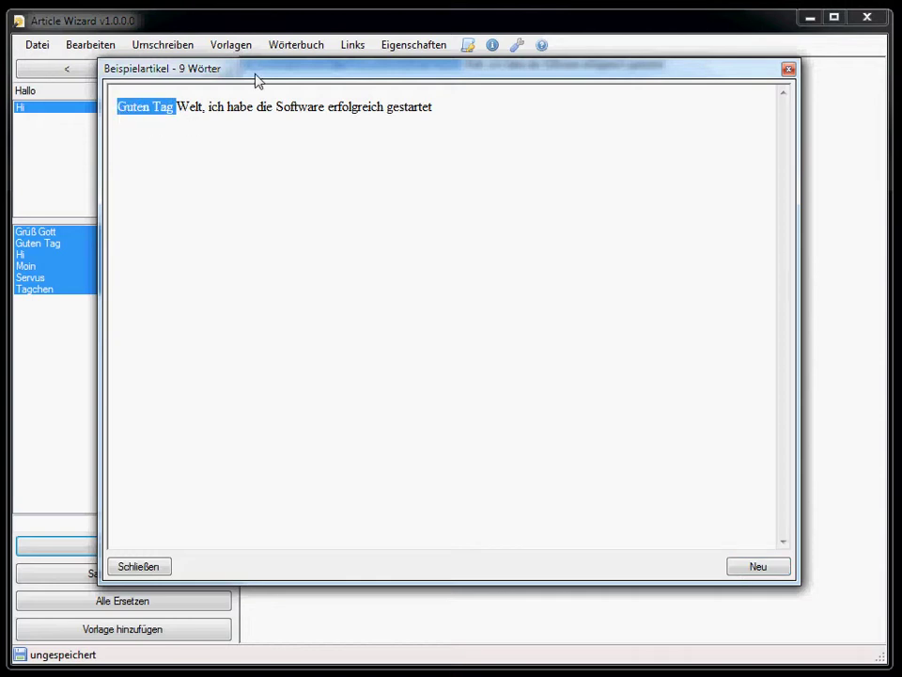
{"action": "left_click", "coordinate": [758, 569]}
{"action": "left_click", "coordinate": [758, 568]}
{"action": "left_click", "coordinate": [758, 569]}
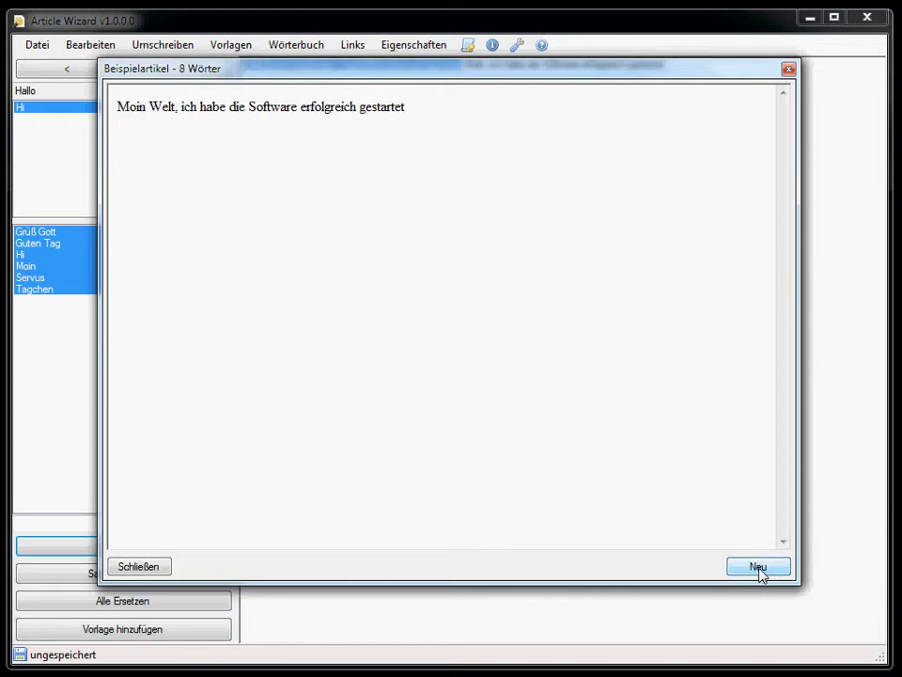
{"action": "left_click", "coordinate": [759, 569]}
{"action": "left_click", "coordinate": [759, 568]}
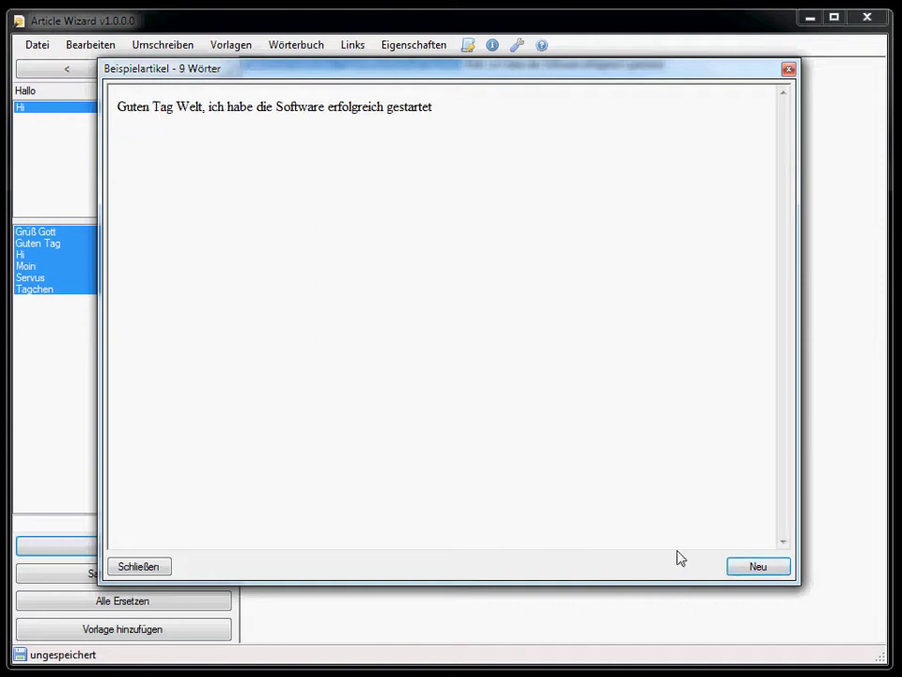
{"action": "left_click", "coordinate": [158, 570]}
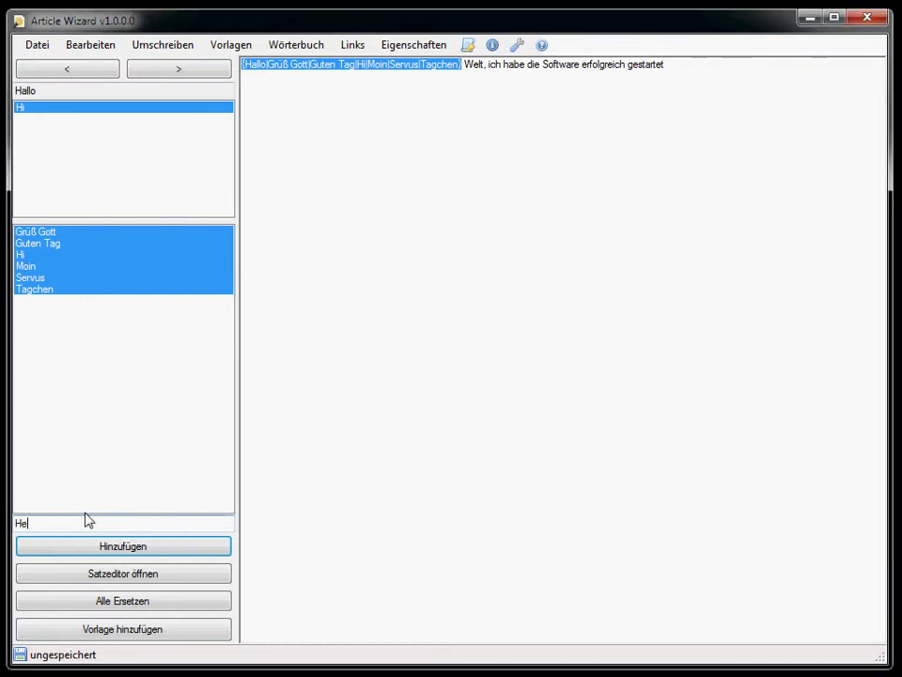
- Add "Hey" as a synonym of Hallo and save Hallo and Hey as templates under the meaning "Hi"
{"action": "left_click", "coordinate": [132, 550]}
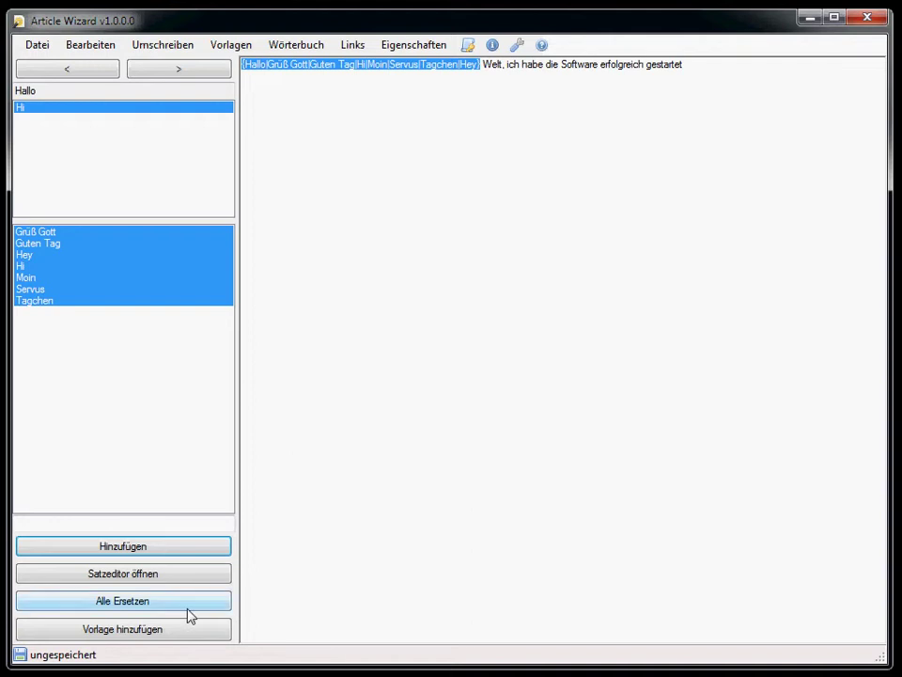
{"action": "left_click", "coordinate": [125, 632]}
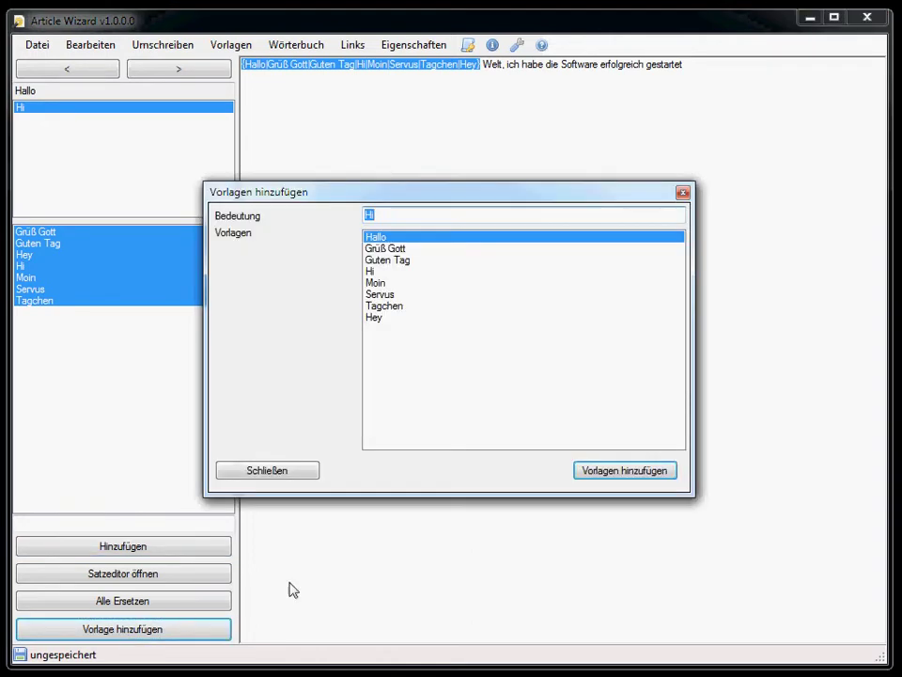
{"action": "left_click_drag", "start_coordinate": [333, 195], "coordinate": [412, 198]}
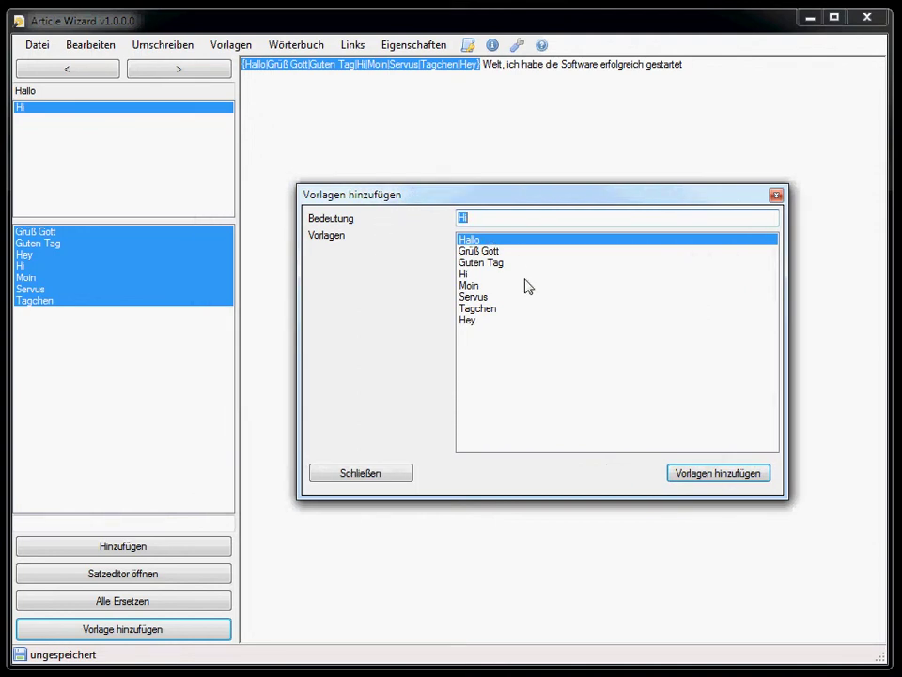
{"action": "left_click", "coordinate": [481, 321]}
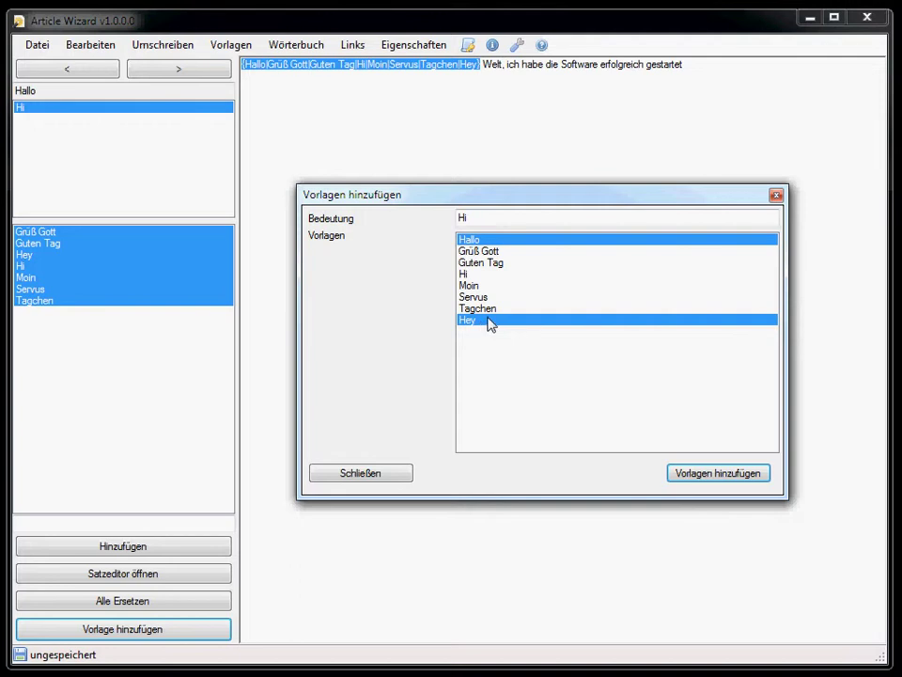
{"action": "left_click", "coordinate": [718, 483]}
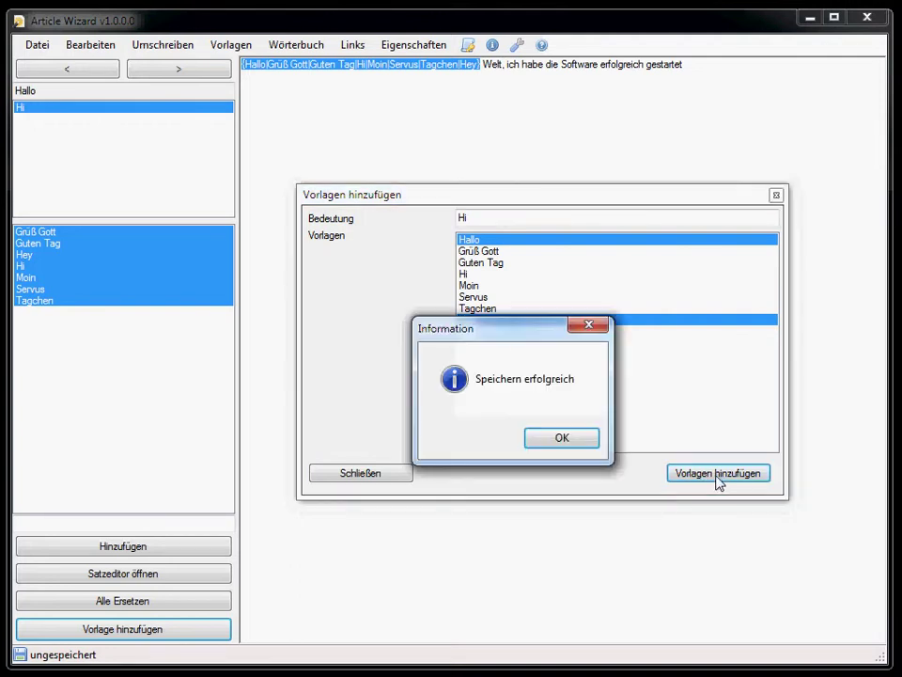
{"action": "left_click", "coordinate": [562, 439]}
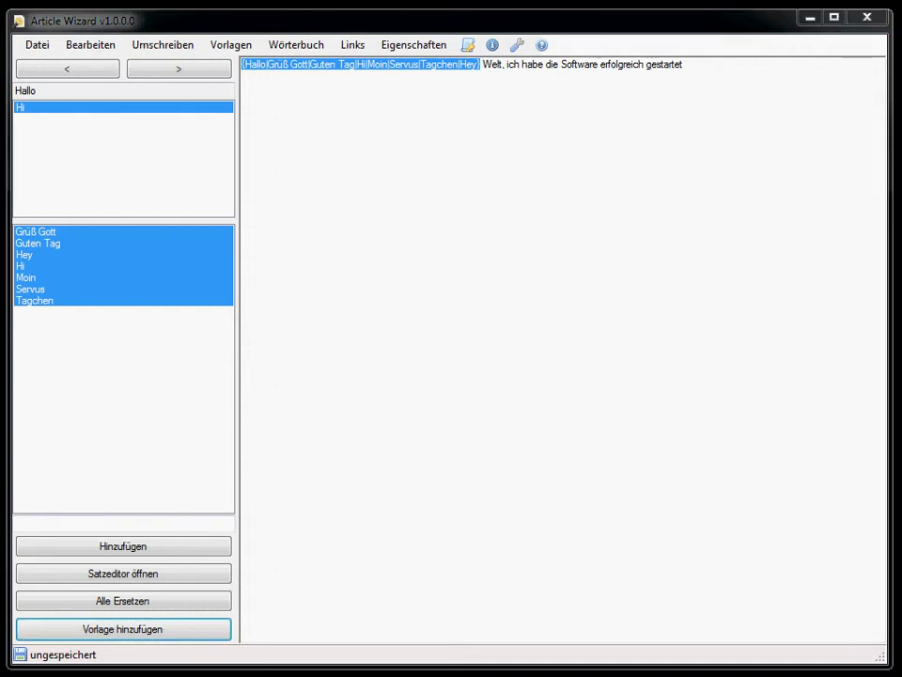
- Remove every synonym alternative, from Tagchen up to Grüß Gott, so that only "Hallo" remains in the sentence
{"action": "left_click", "coordinate": [40, 299], "text": "ctrl"}
{"action": "left_click", "coordinate": [34, 289], "text": "ctrl"}
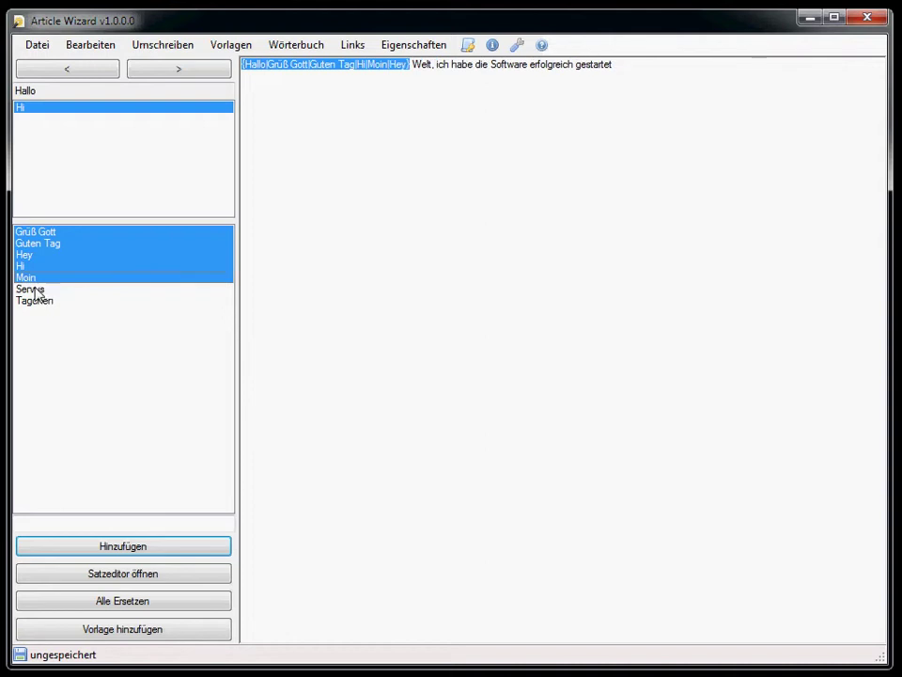
{"action": "left_click", "coordinate": [28, 277], "text": "ctrl"}
{"action": "left_click", "coordinate": [25, 267], "text": "ctrl"}
{"action": "left_click", "coordinate": [25, 254], "text": "ctrl"}
{"action": "left_click", "coordinate": [30, 243], "text": "ctrl"}
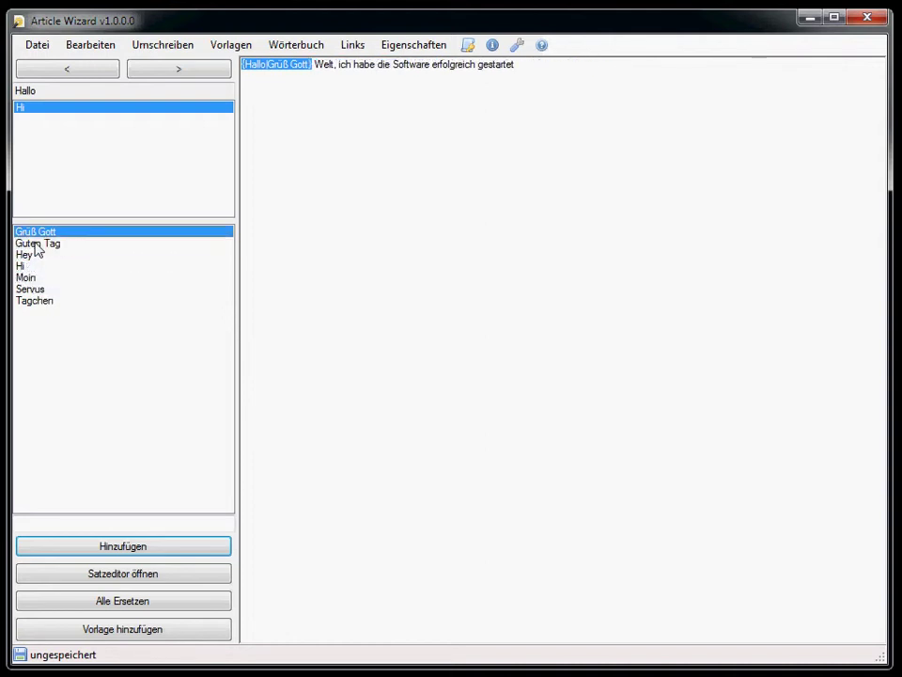
{"action": "left_click", "coordinate": [49, 232], "text": "ctrl"}
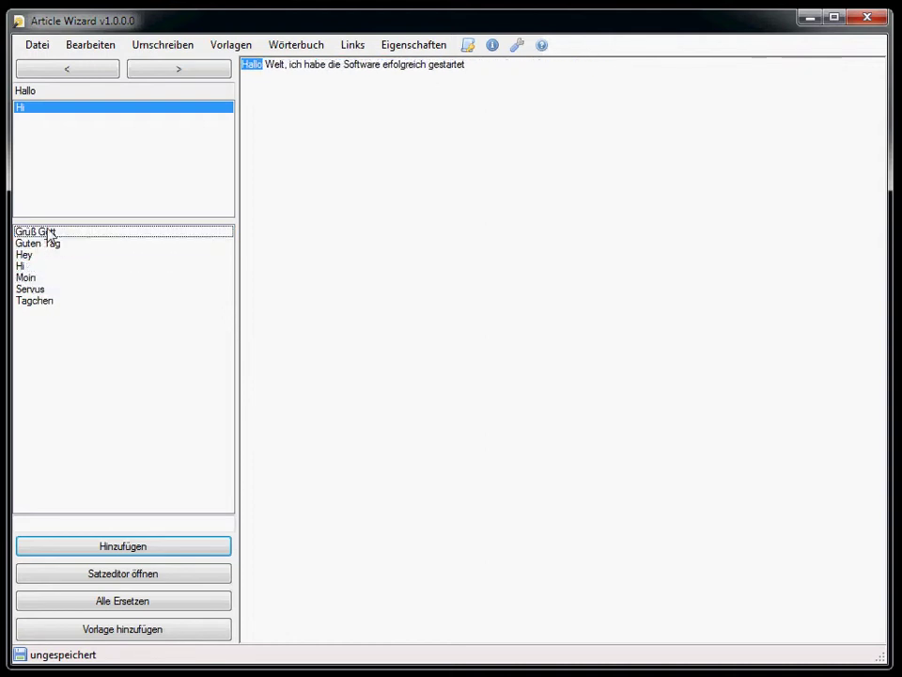
- End the sentence with a period and add "Hey, die Software ließ sich super starten" as an alternative to the whole sentence using the sentence editor
{"action": "left_click", "coordinate": [475, 72]}
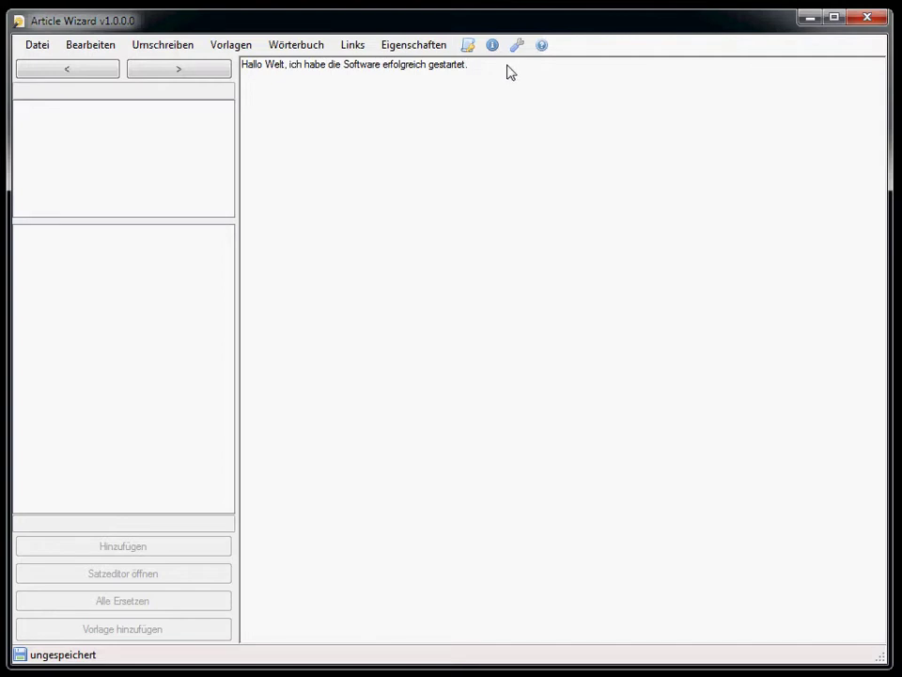
{"action": "left_click_drag", "start_coordinate": [473, 67], "coordinate": [235, 64]}
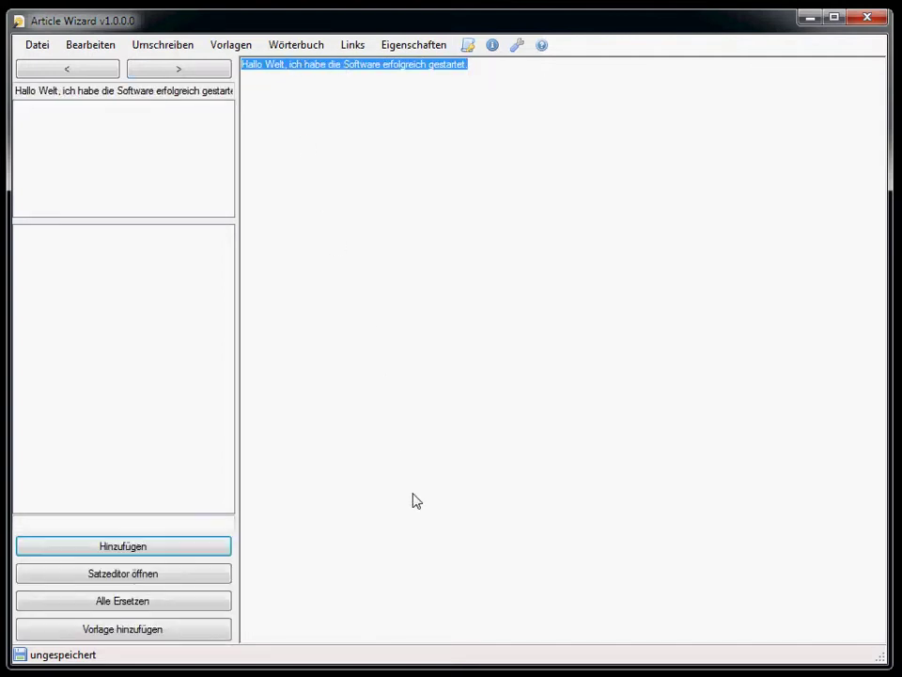
{"action": "left_click", "coordinate": [113, 573]}
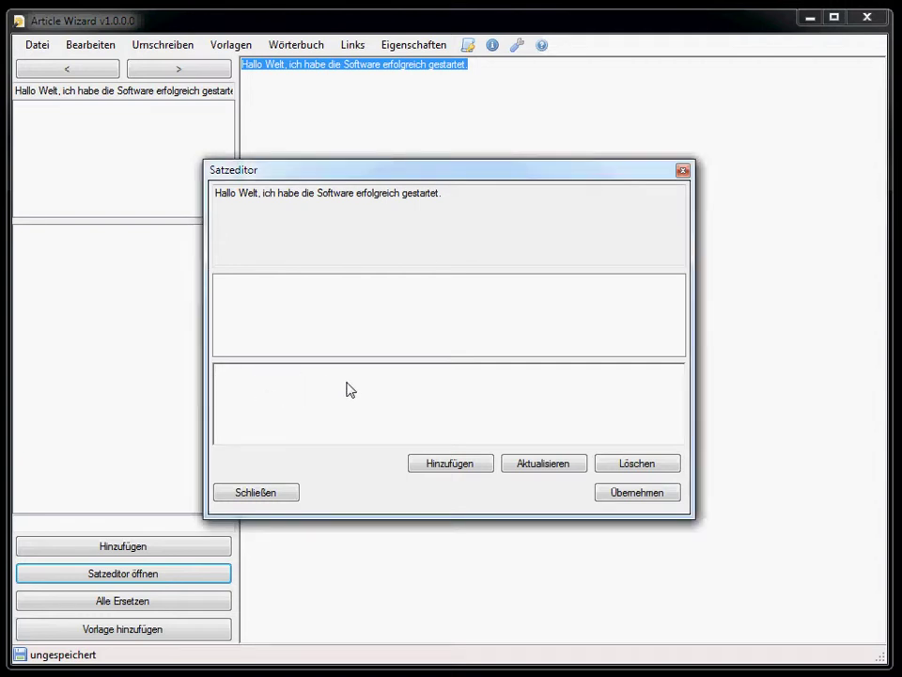
{"action": "type", "text": "Hey,"}
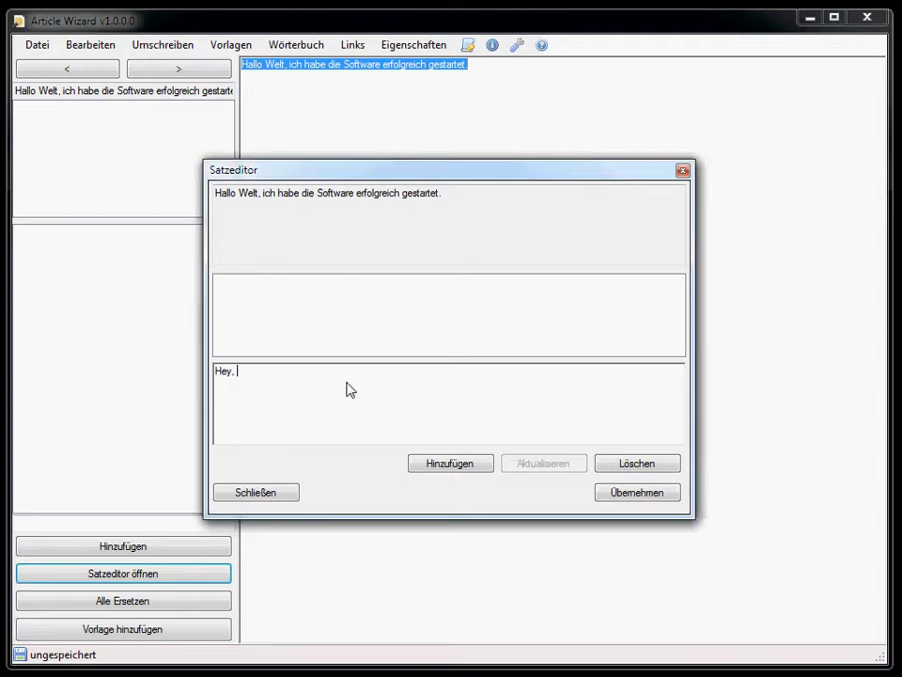
{"action": "type", "text": " die Software ließ sich super starten"}
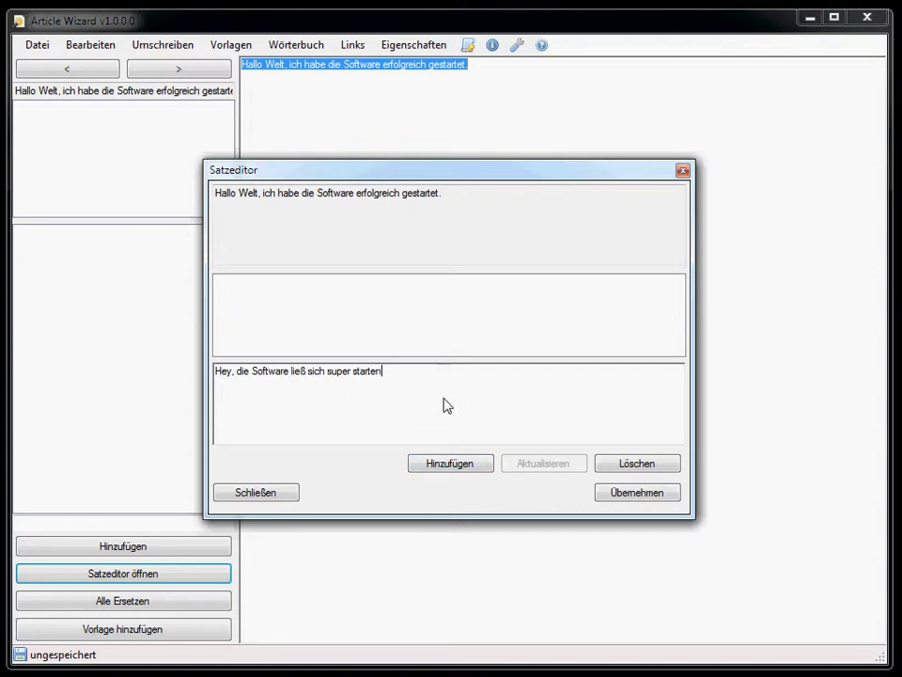
{"action": "left_click", "coordinate": [443, 465]}
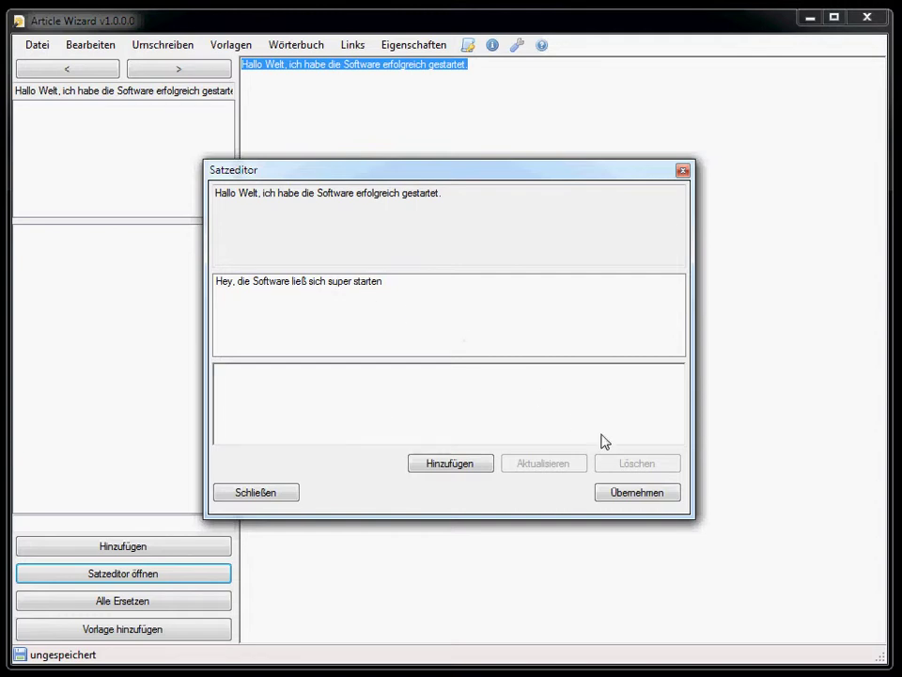
{"action": "left_click", "coordinate": [632, 492]}
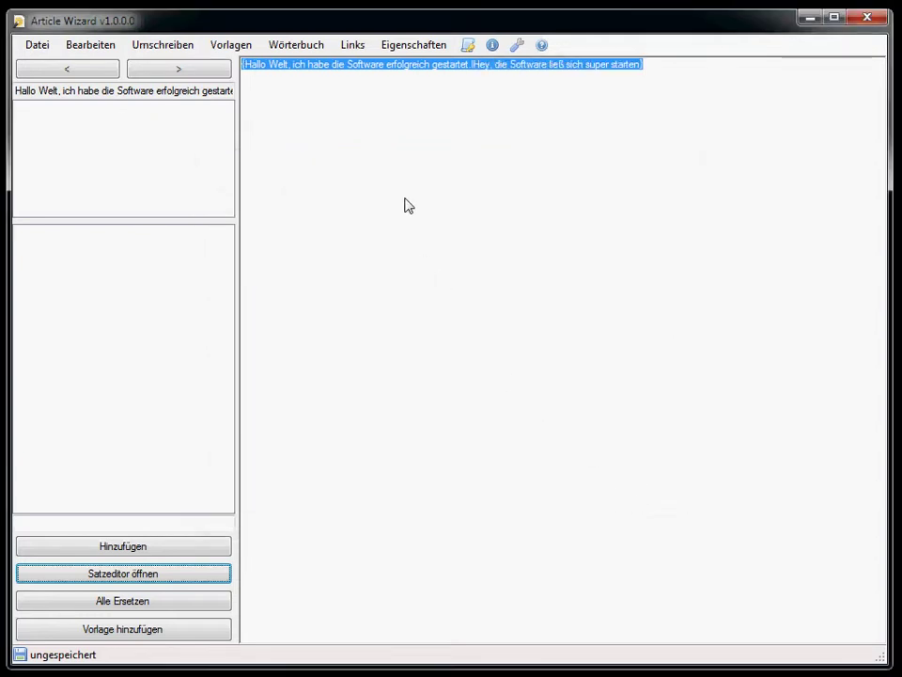
{"action": "left_click", "coordinate": [526, 111]}
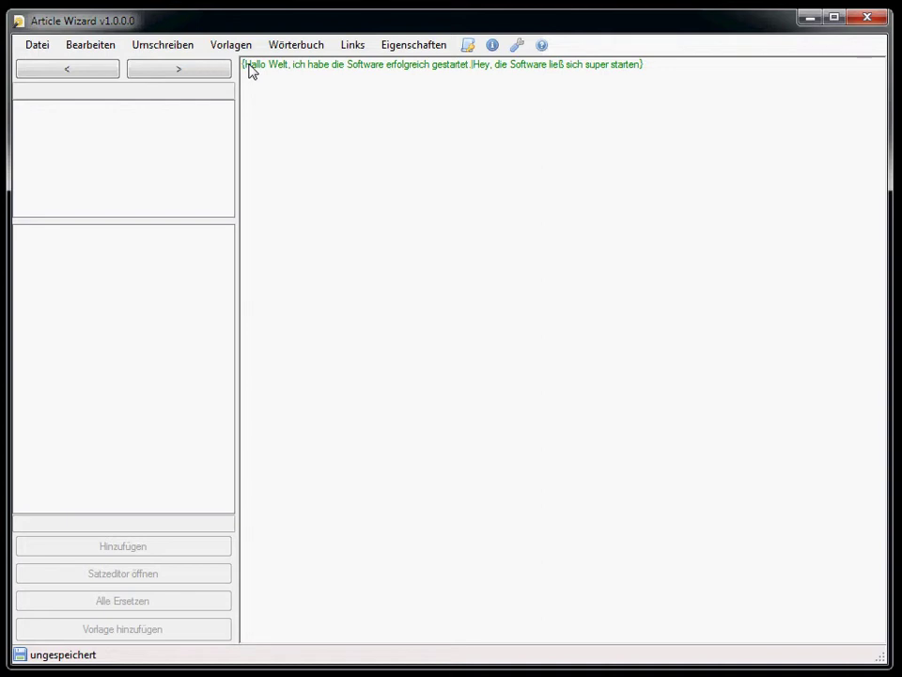
- Reopen the sentence group in the sentence editor, update its alternative to end with "!", and close the editor without applying
{"action": "left_click", "coordinate": [181, 70]}
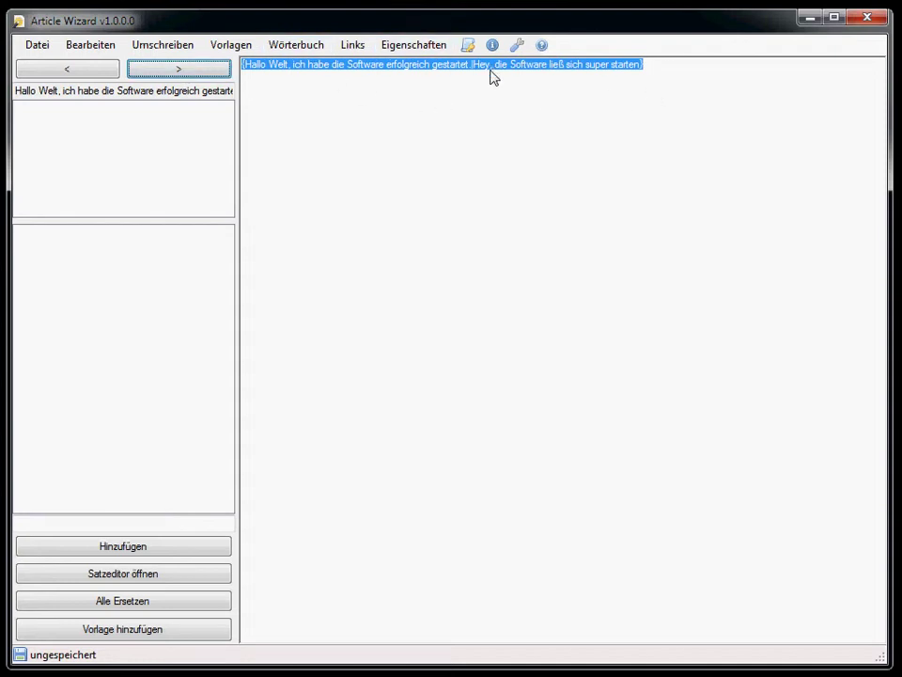
{"action": "left_click", "coordinate": [159, 575]}
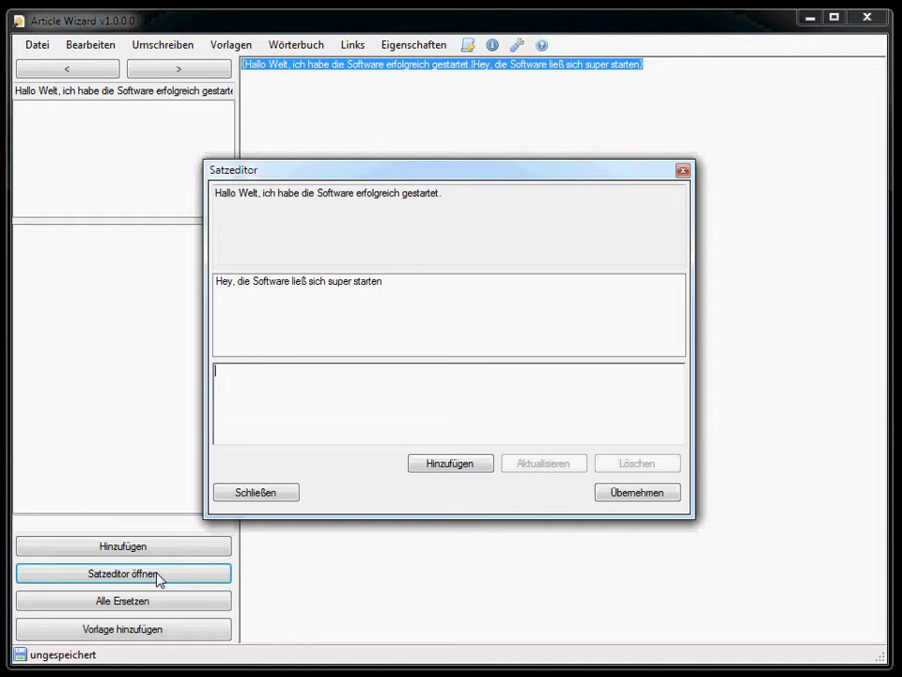
{"action": "left_click", "coordinate": [334, 286]}
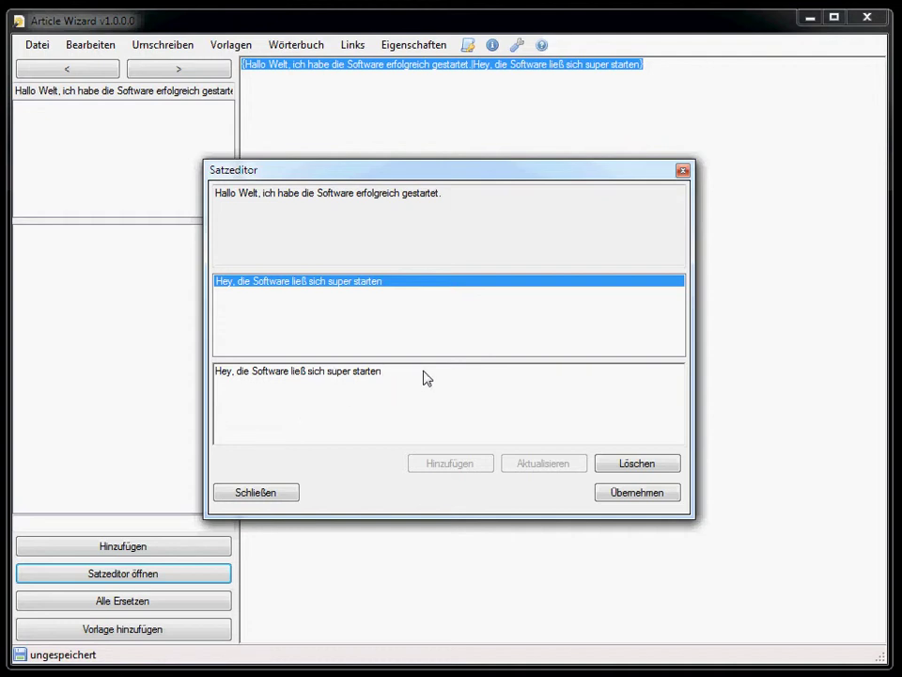
{"action": "type", "text": "!"}
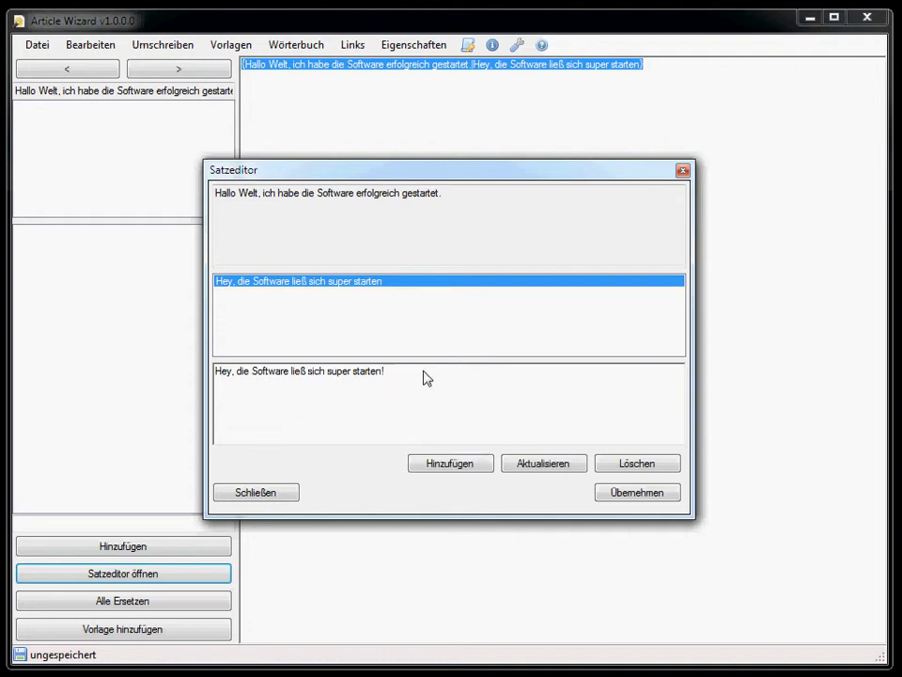
{"action": "left_click", "coordinate": [549, 466]}
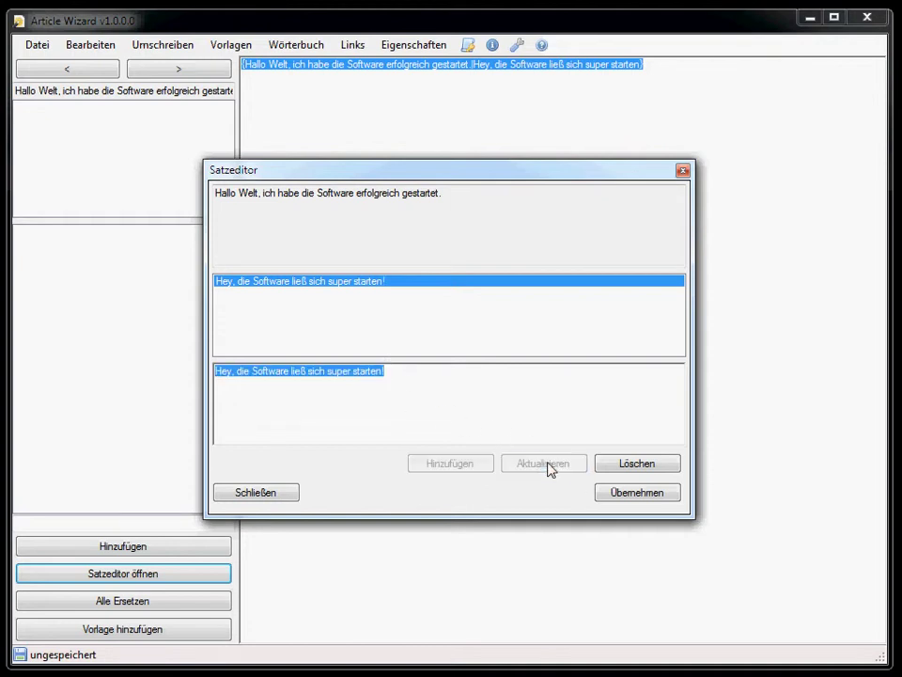
{"action": "left_click", "coordinate": [422, 373]}
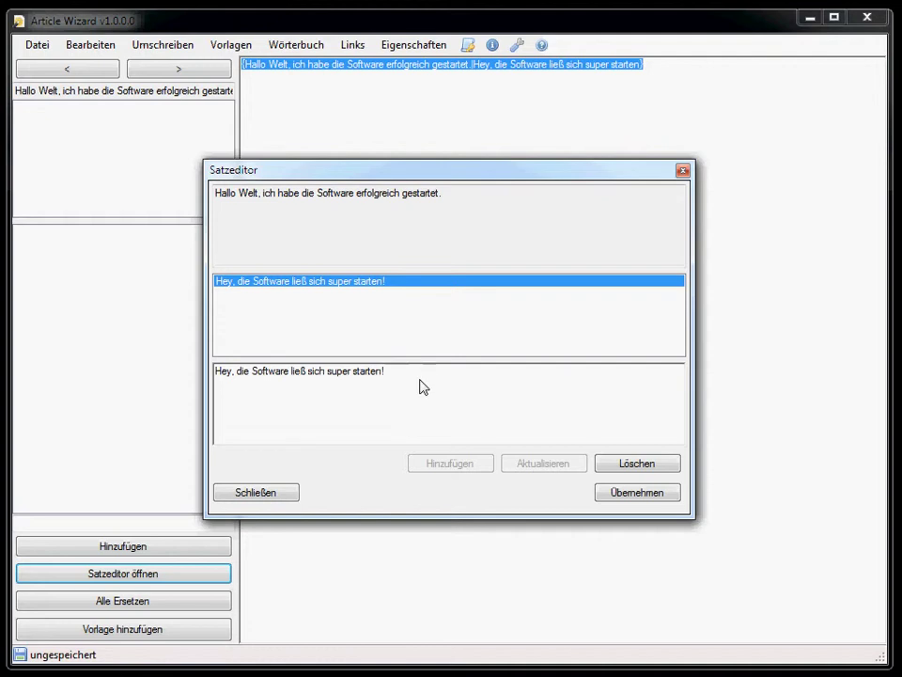
{"action": "left_click", "coordinate": [255, 492]}
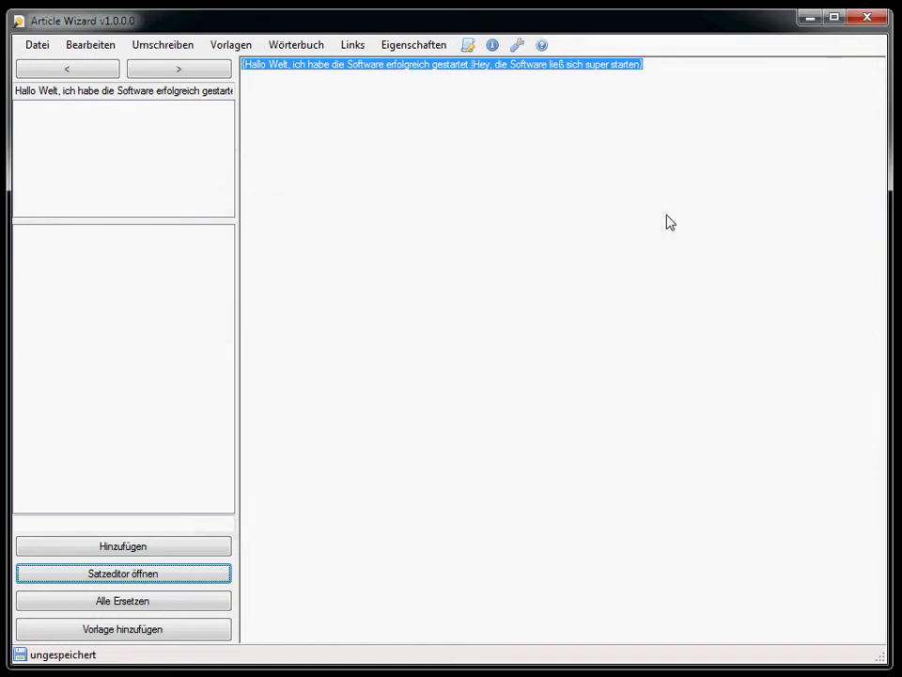
- Enlarge the article text, select both sentence variants in full, and apply the saved templates to them
{"action": "left_click", "coordinate": [628, 121]}
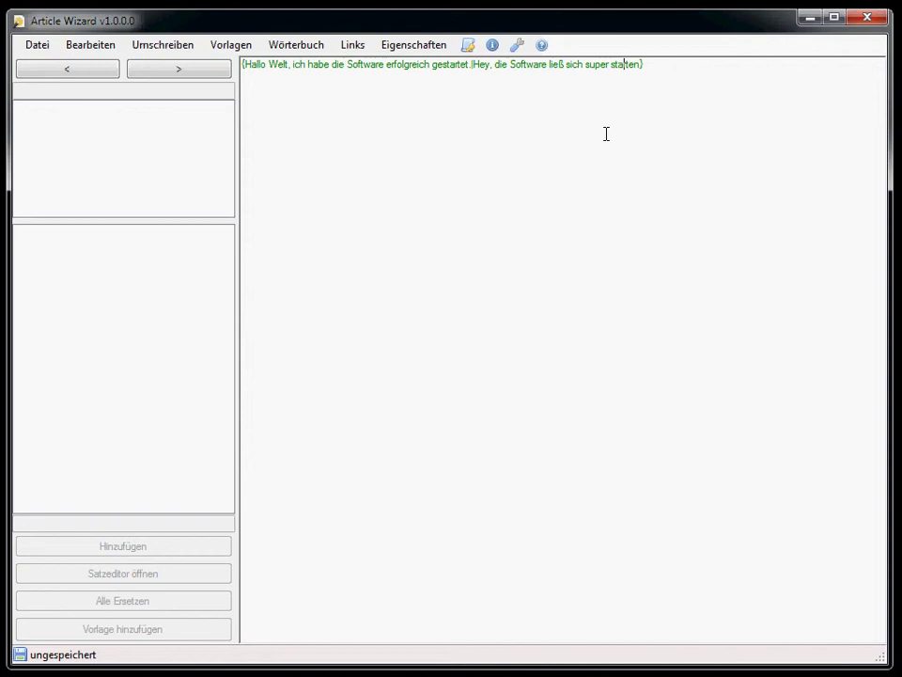
{"action": "scroll", "coordinate": [606, 134], "scroll_direction": "up", "scroll_amount": 3}
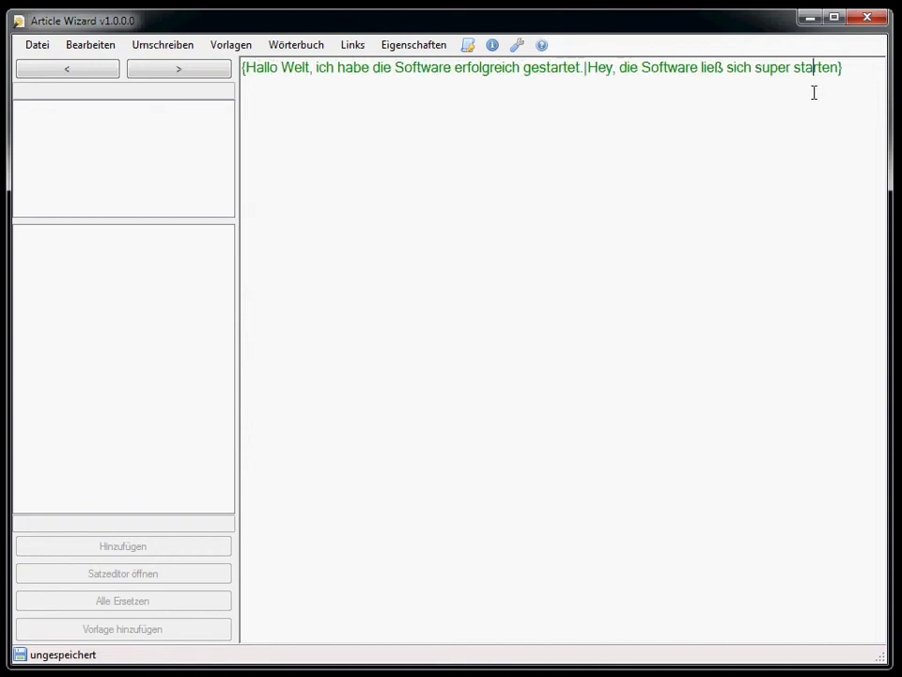
{"action": "left_click_drag", "start_coordinate": [875, 72], "coordinate": [221, 68]}
{"action": "left_click", "coordinate": [240, 46]}
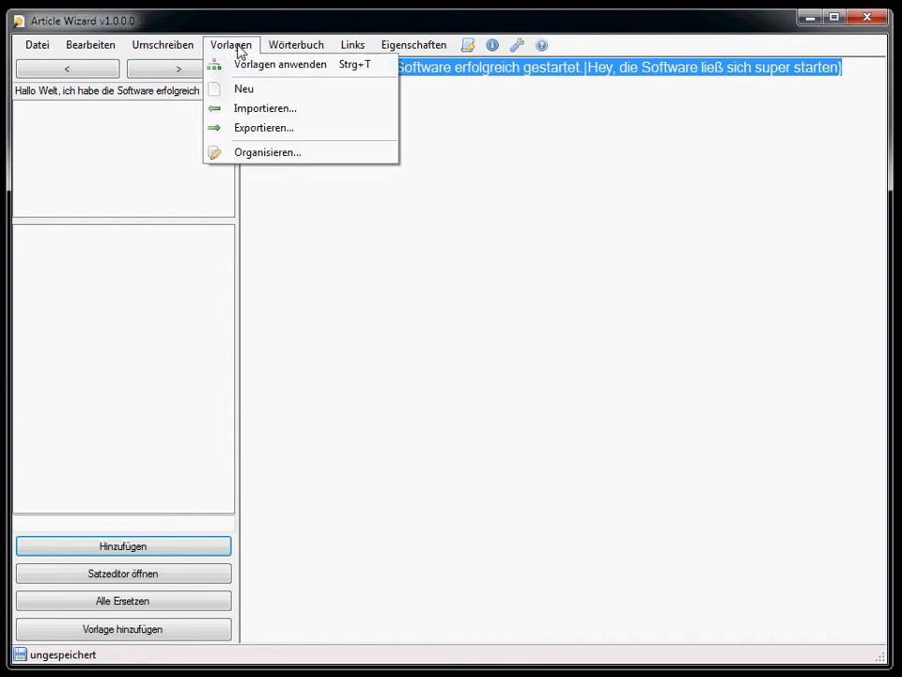
{"action": "left_click", "coordinate": [248, 65]}
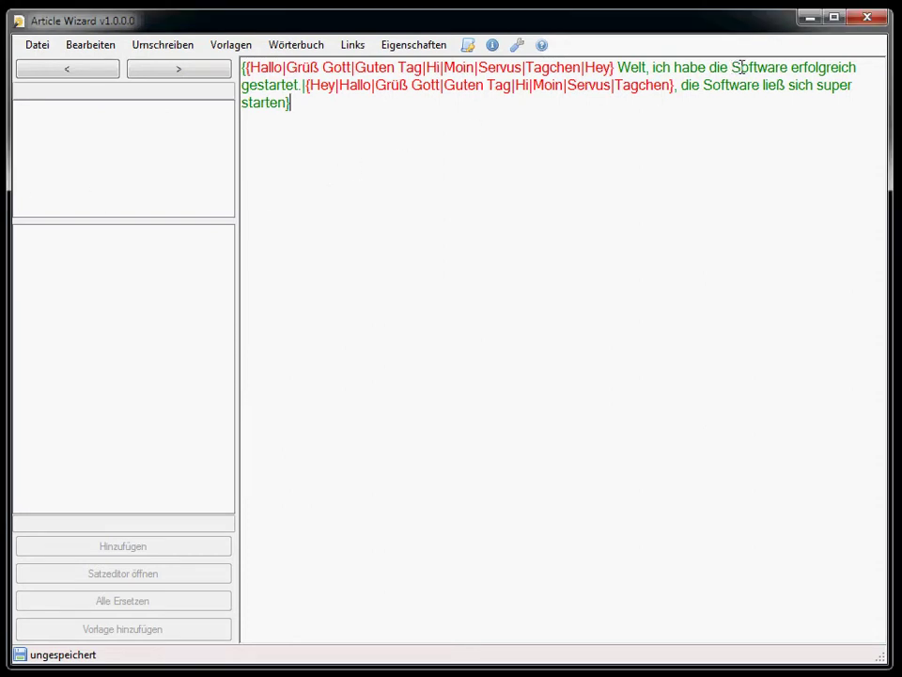
- Add Applikation and Anwendung as alternatives for "Software" and apply the same replacement to all its occurrences
{"action": "left_click_drag", "start_coordinate": [732, 68], "coordinate": [787, 69]}
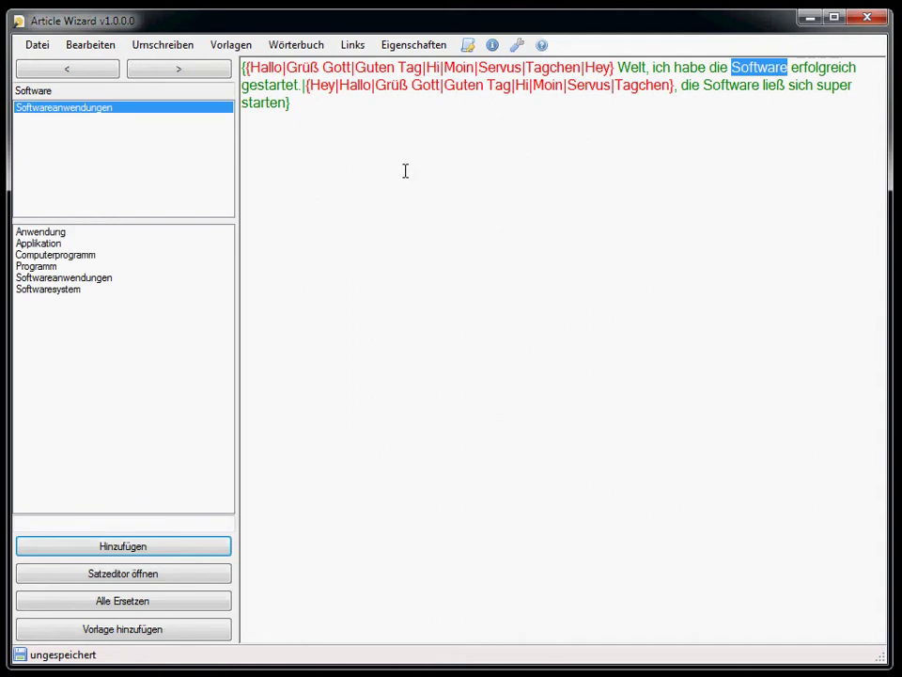
{"action": "left_click", "coordinate": [52, 246]}
{"action": "left_click", "coordinate": [66, 233], "text": "ctrl"}
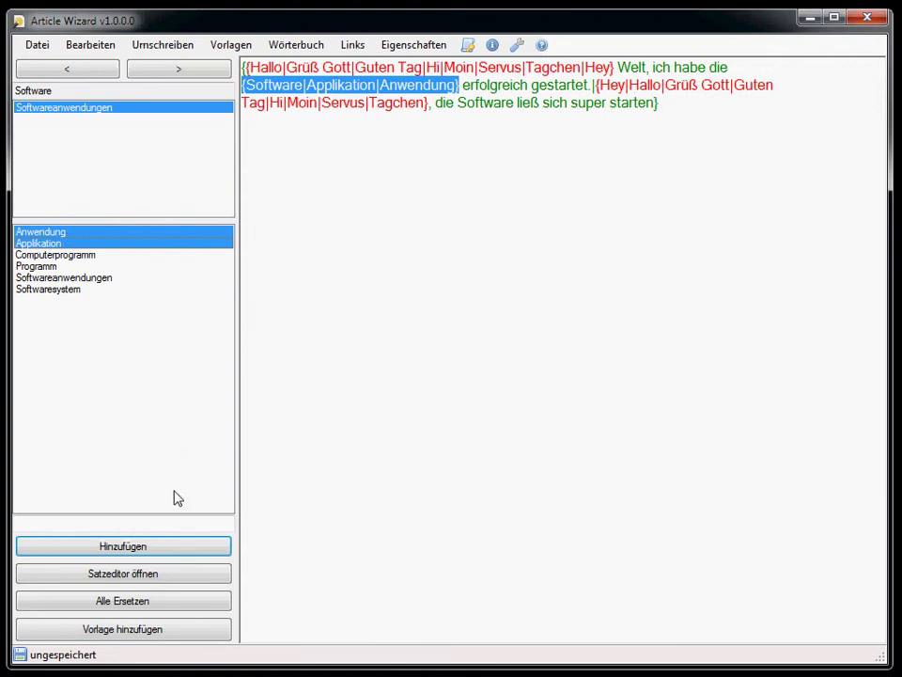
{"action": "left_click", "coordinate": [158, 610]}
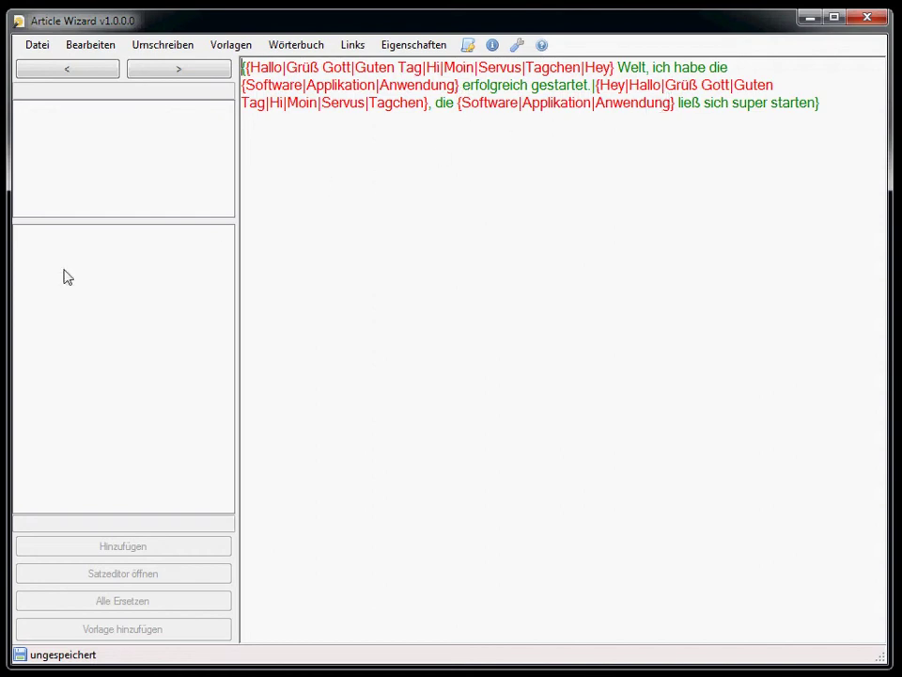
- In the dictionary manager, filter the entries by "Hallo" and change the synonym "Hey" to "Hallöchen"
{"action": "left_click", "coordinate": [295, 46]}
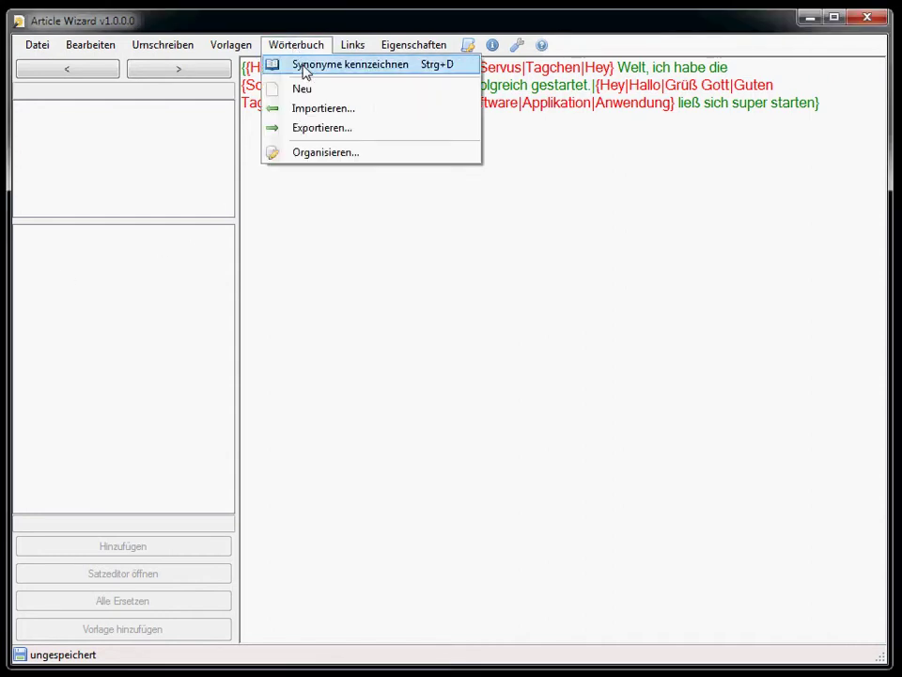
{"action": "left_click", "coordinate": [325, 153]}
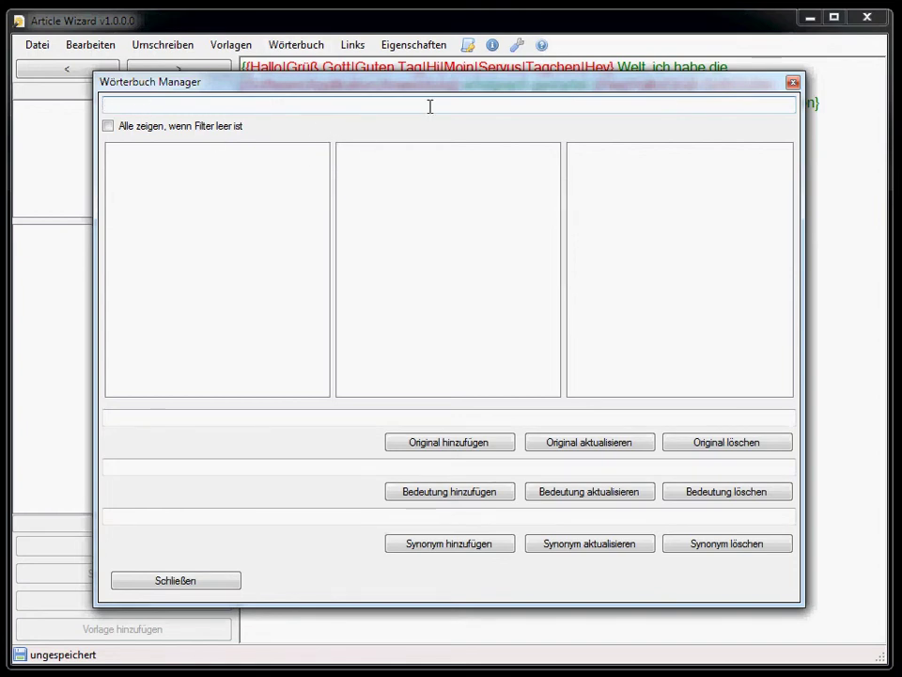
{"action": "type", "text": "H"}
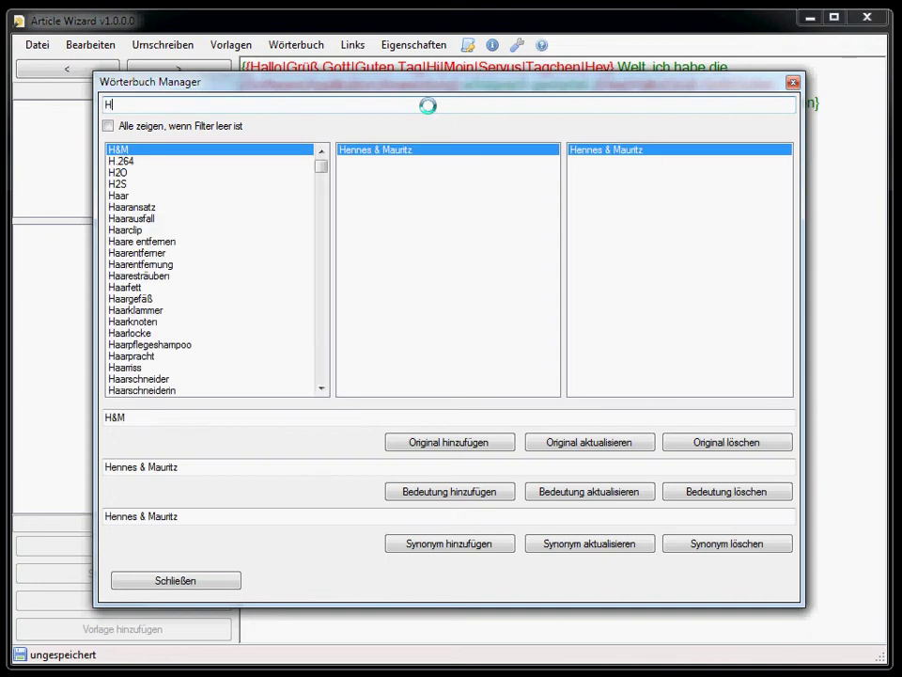
{"action": "type", "text": "allo"}
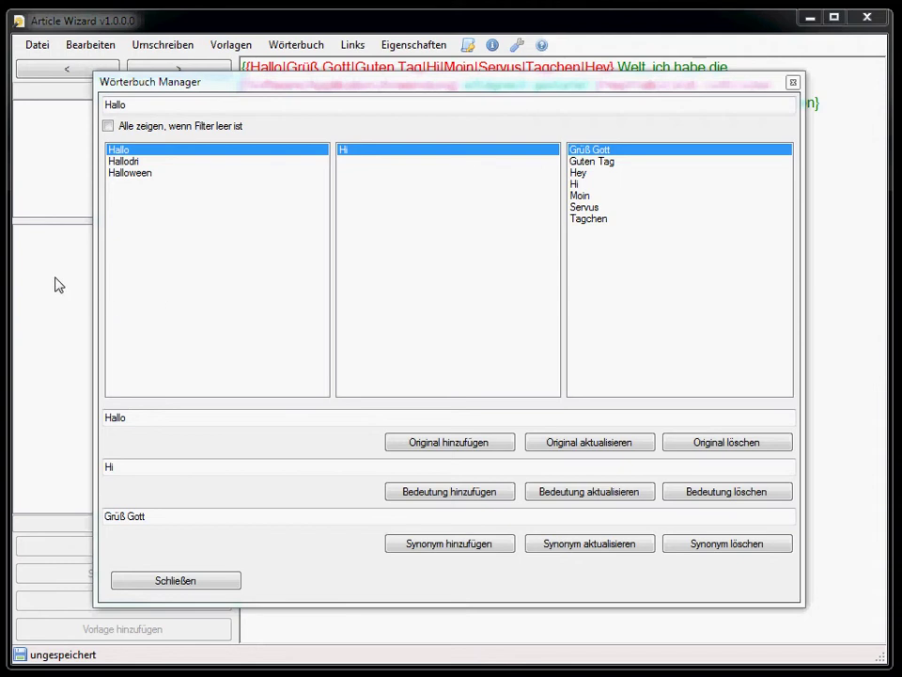
{"action": "left_click", "coordinate": [589, 175]}
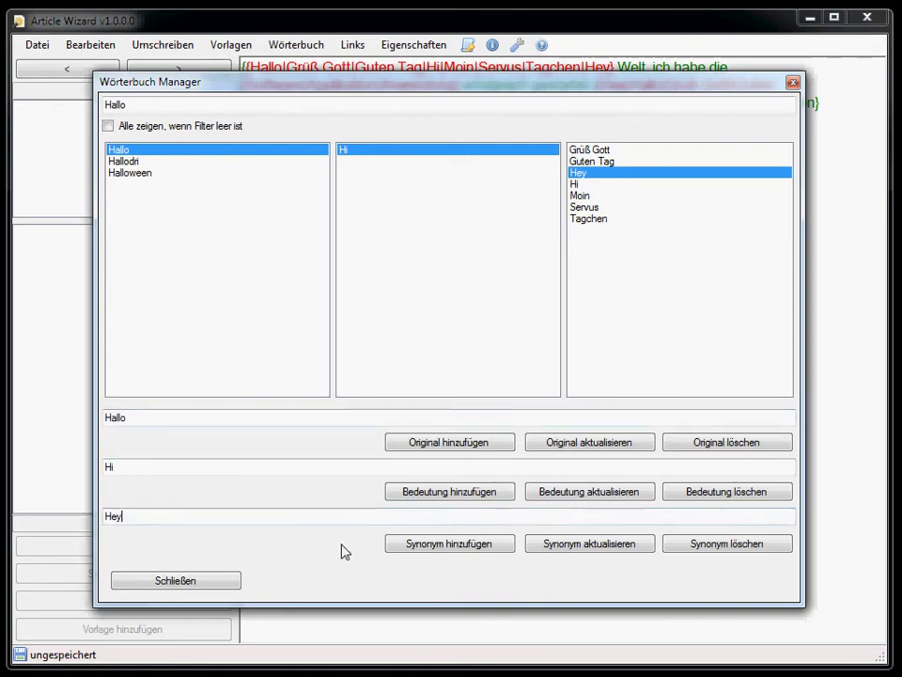
{"action": "left_click", "coordinate": [426, 514]}
{"action": "key", "text": "BackSpace"}
{"action": "key", "text": "BackSpace"}
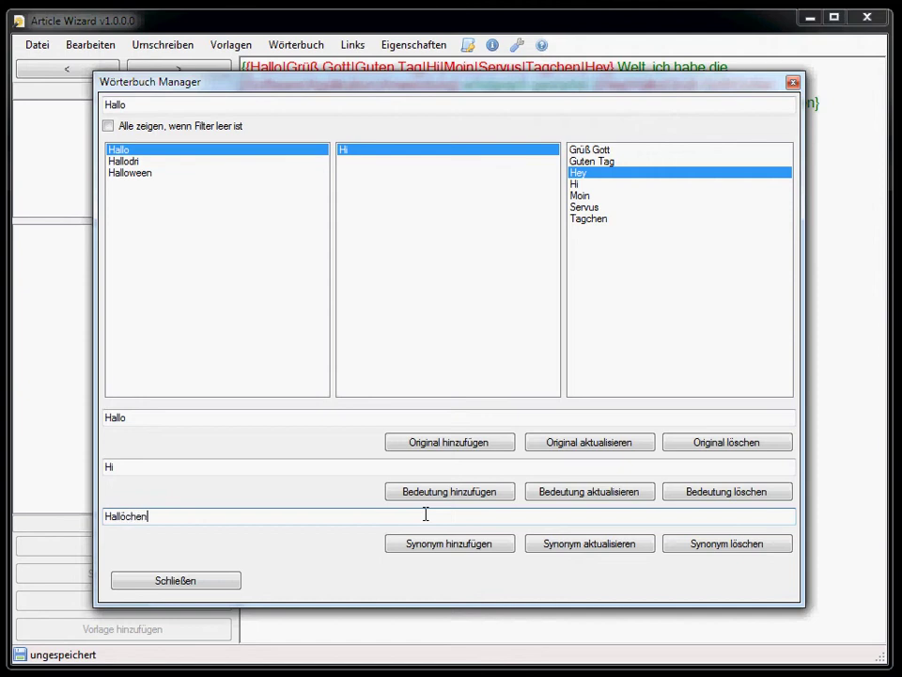
{"action": "left_click", "coordinate": [572, 551]}
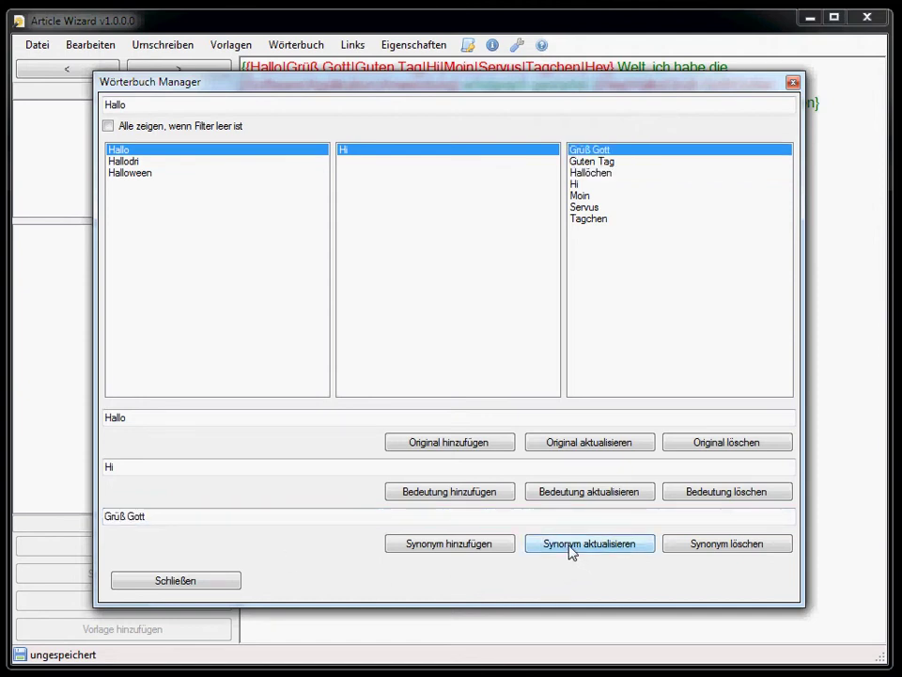
- Delete the synonym "Hi" from the Hallo entry in the dictionary
{"action": "left_click", "coordinate": [601, 174]}
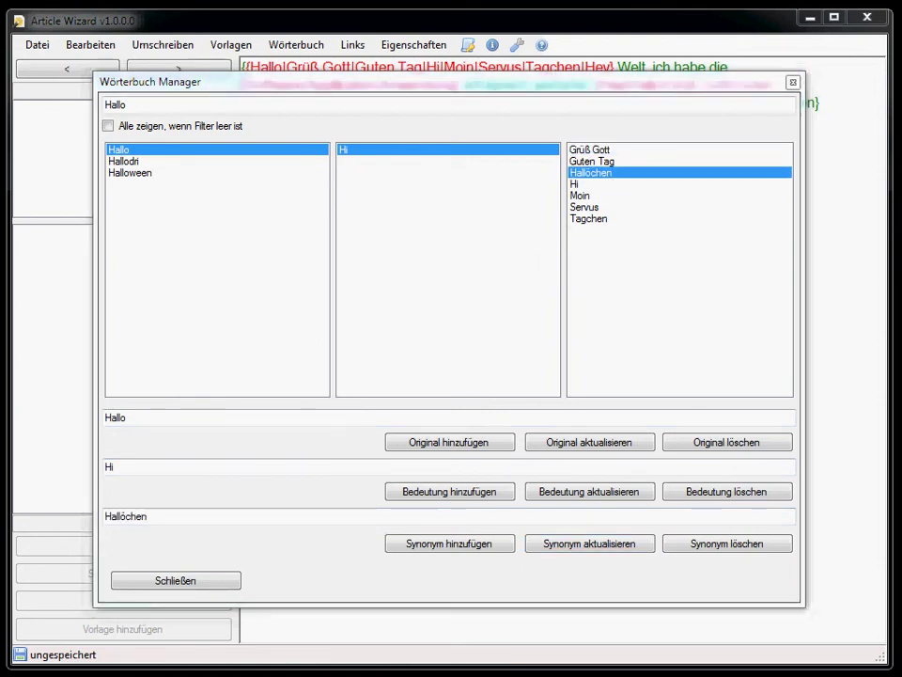
{"action": "left_click", "coordinate": [586, 184]}
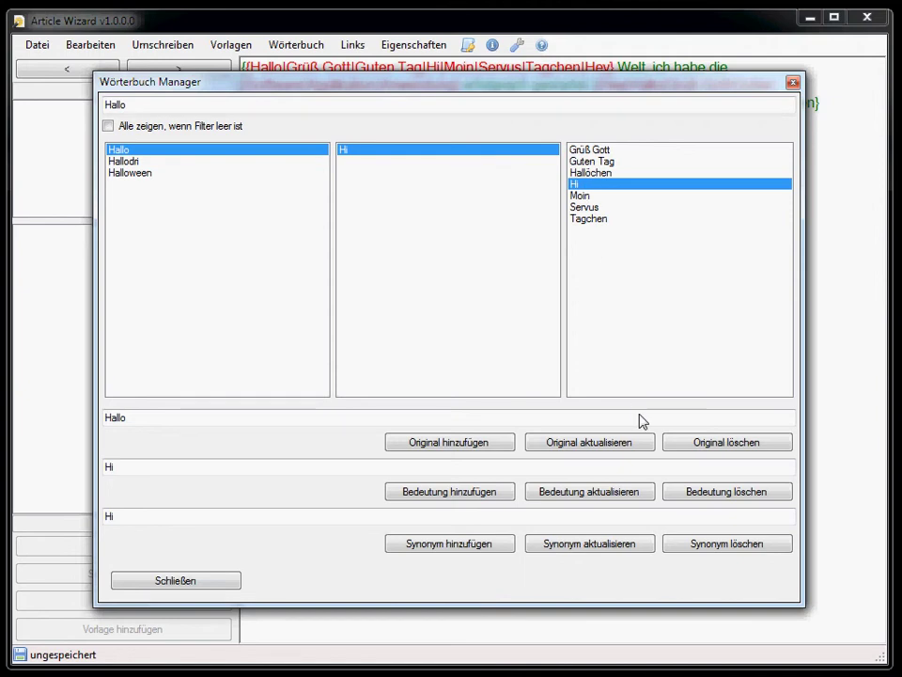
{"action": "left_click", "coordinate": [727, 543]}
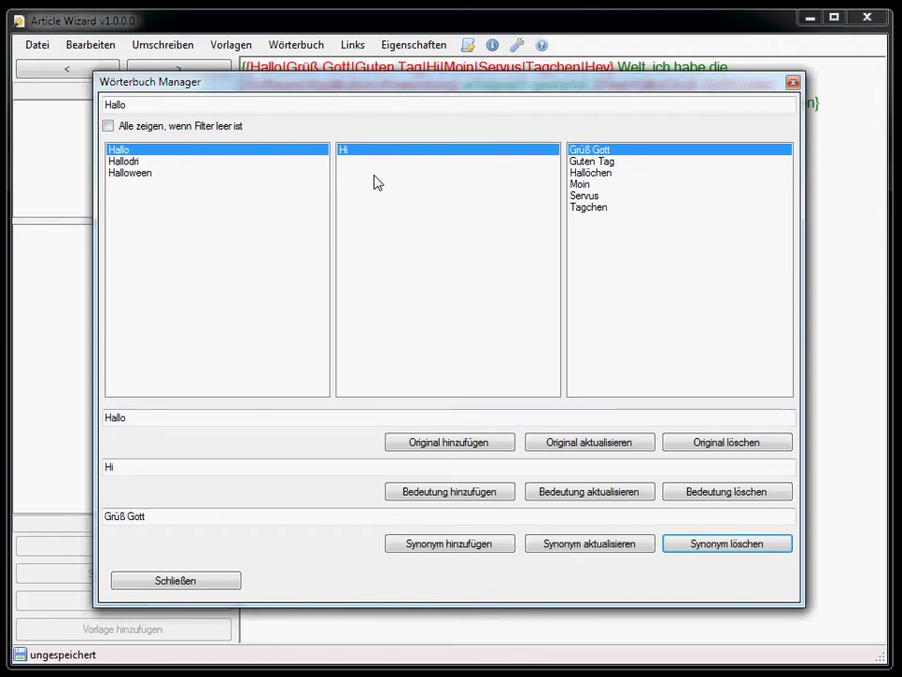
- For the dictionary entry Hallodri, rename the meaning "Suitier" to "SuitierA" and delete the meaning "Frauenjäger"
{"action": "left_click", "coordinate": [132, 162]}
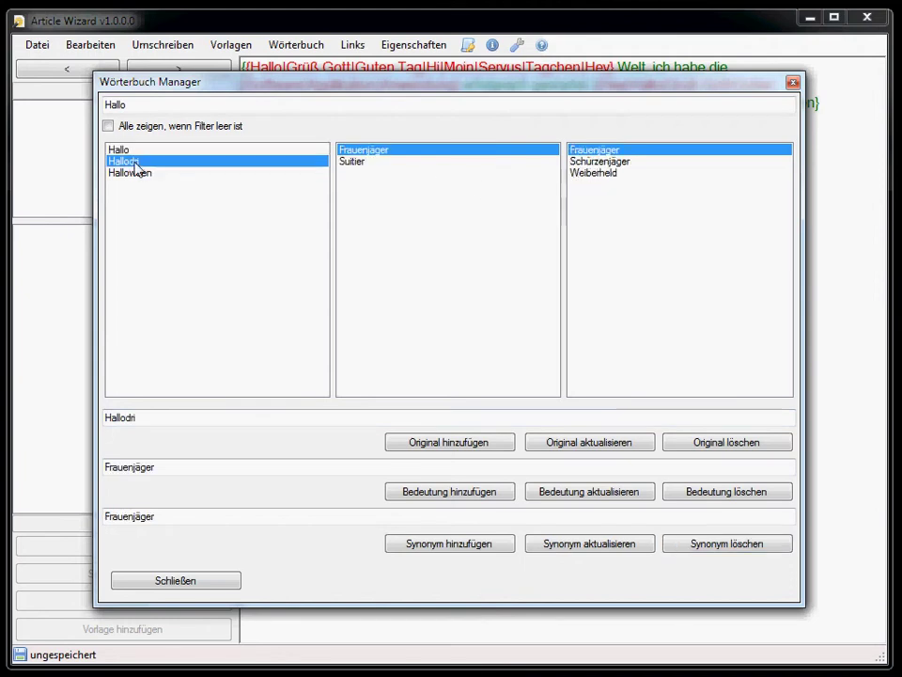
{"action": "left_click", "coordinate": [362, 165]}
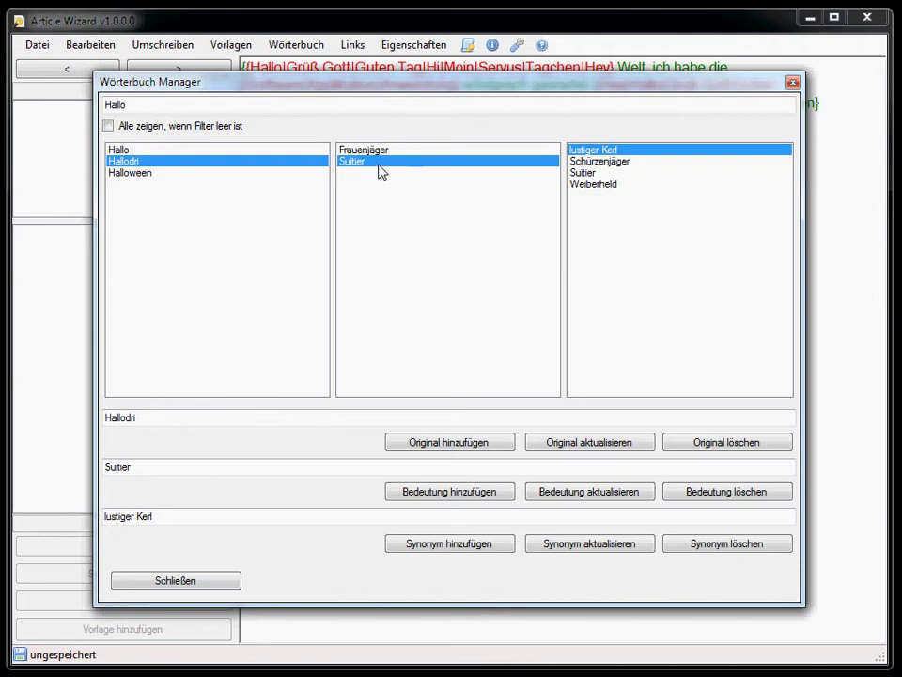
{"action": "left_click", "coordinate": [177, 464]}
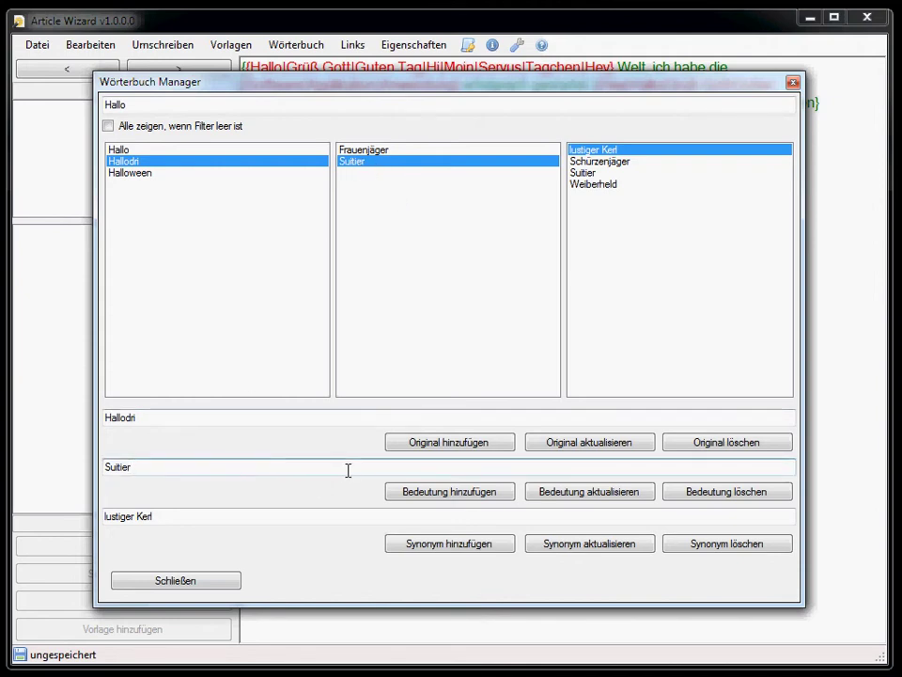
{"action": "type", "text": "Ä"}
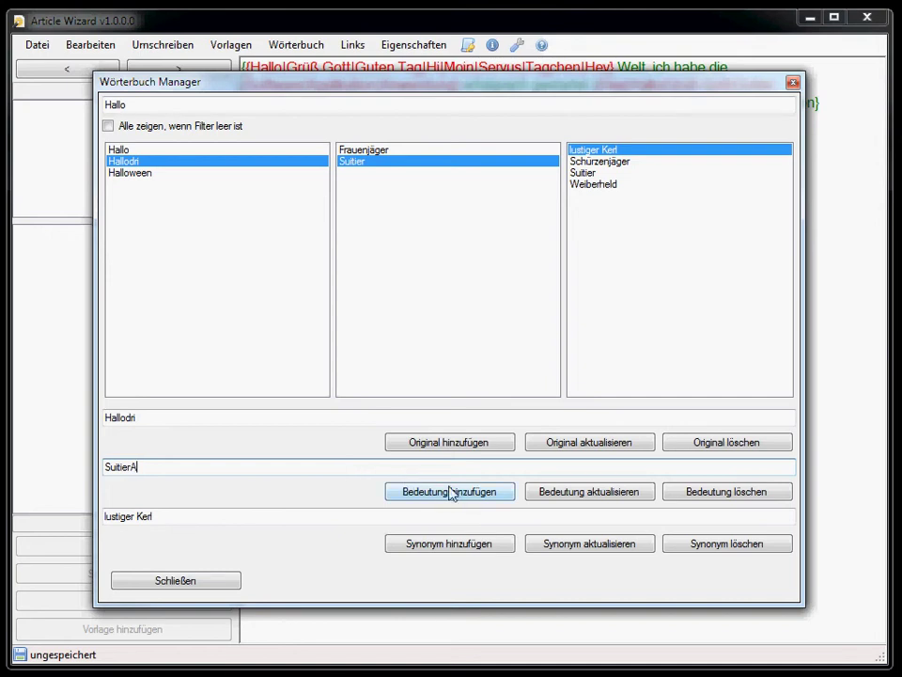
{"action": "left_click", "coordinate": [584, 492]}
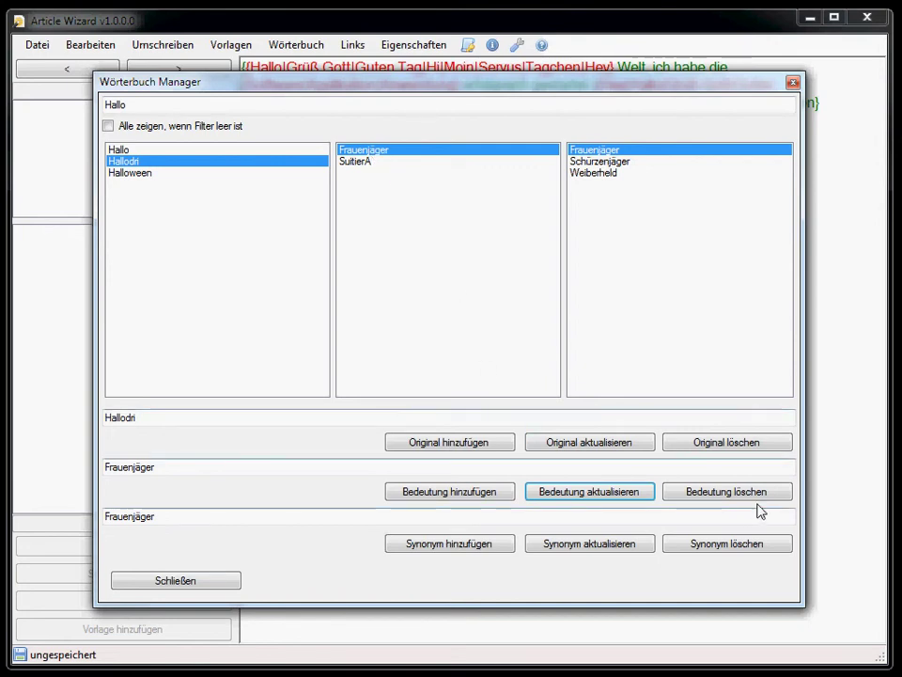
{"action": "left_click", "coordinate": [723, 495]}
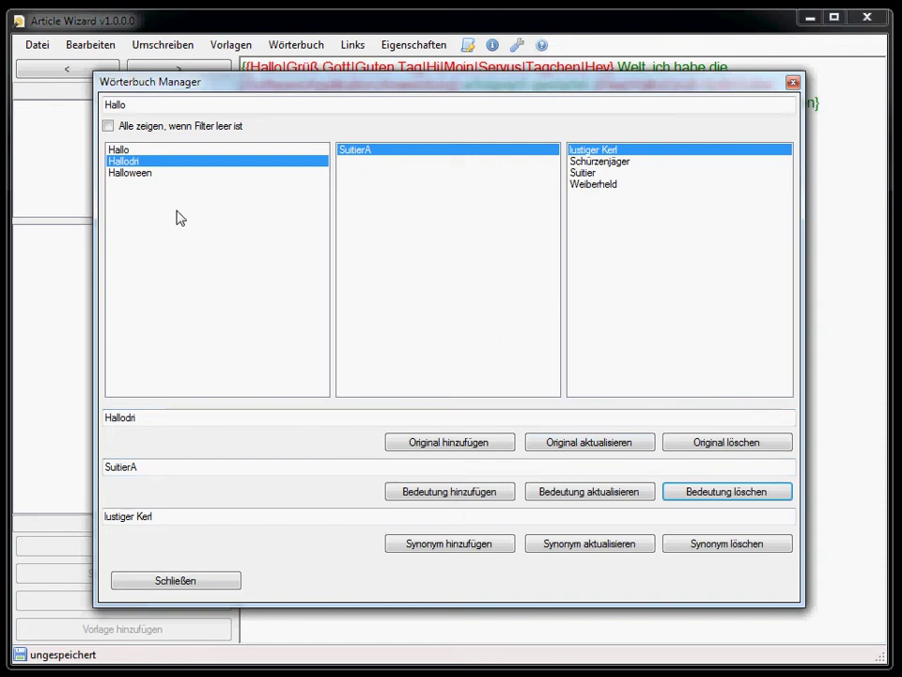
- Delete the original "Halloween" from the dictionary and close the dictionary manager
{"action": "left_click", "coordinate": [135, 174]}
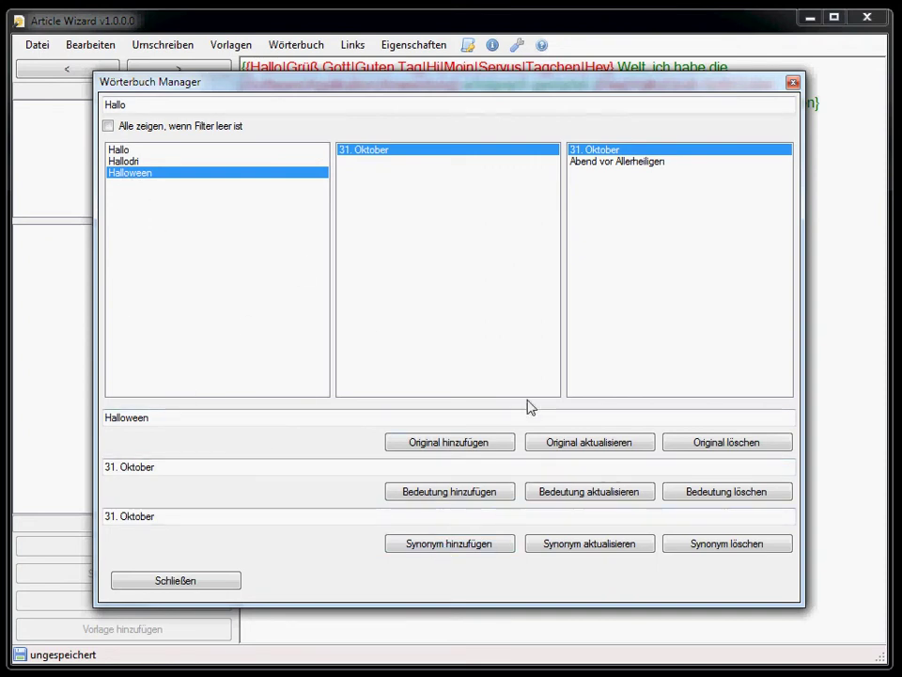
{"action": "left_click", "coordinate": [708, 447]}
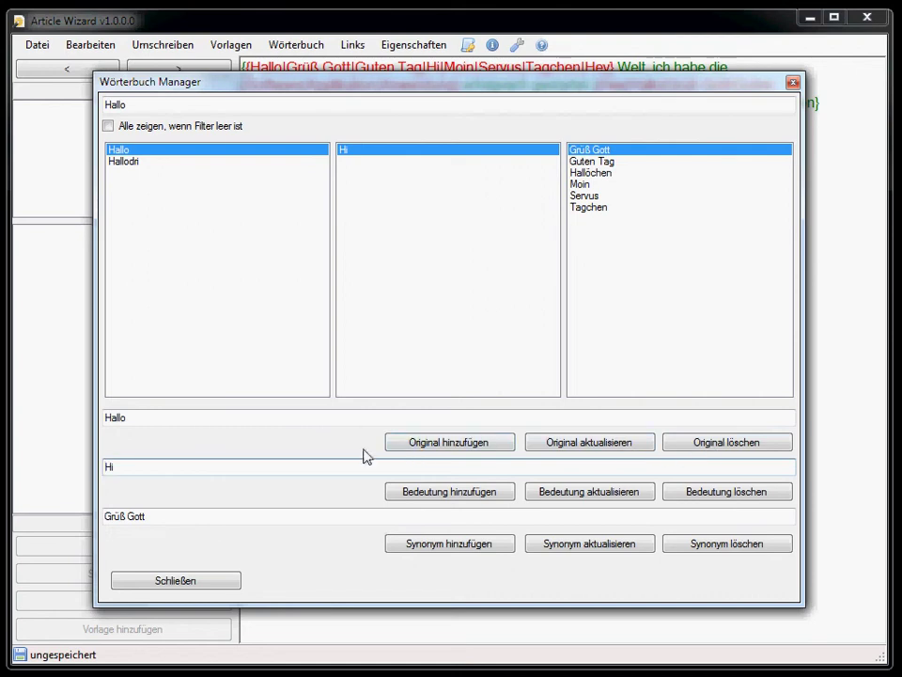
{"action": "left_click", "coordinate": [187, 582]}
- Write "Halloween" on its own line below the article text and select the word to look up its synonyms
{"action": "left_click", "coordinate": [837, 123]}
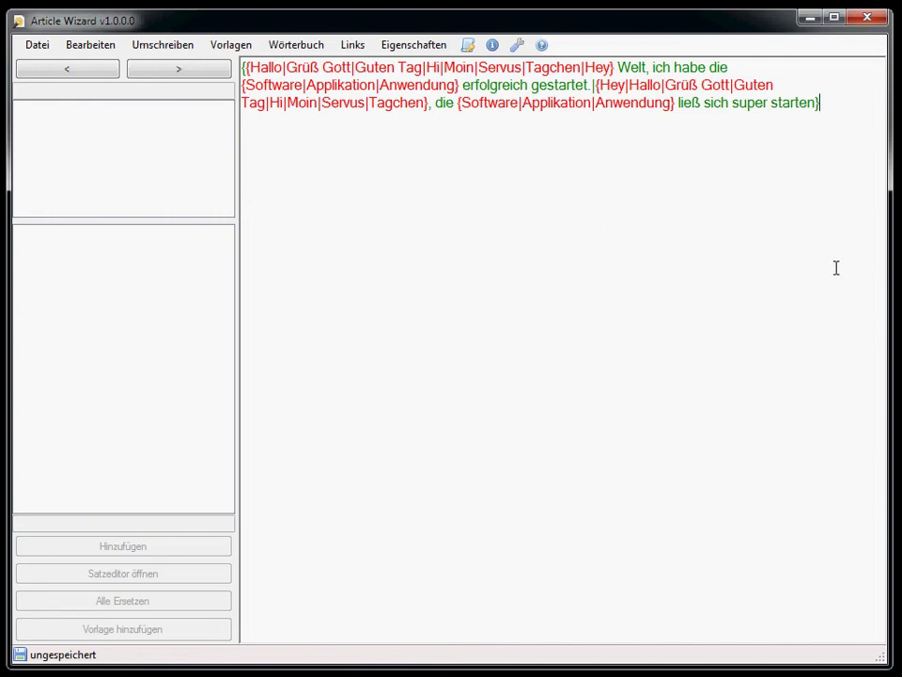
{"action": "key", "text": "Return"}
{"action": "double_click", "coordinate": [275, 141]}
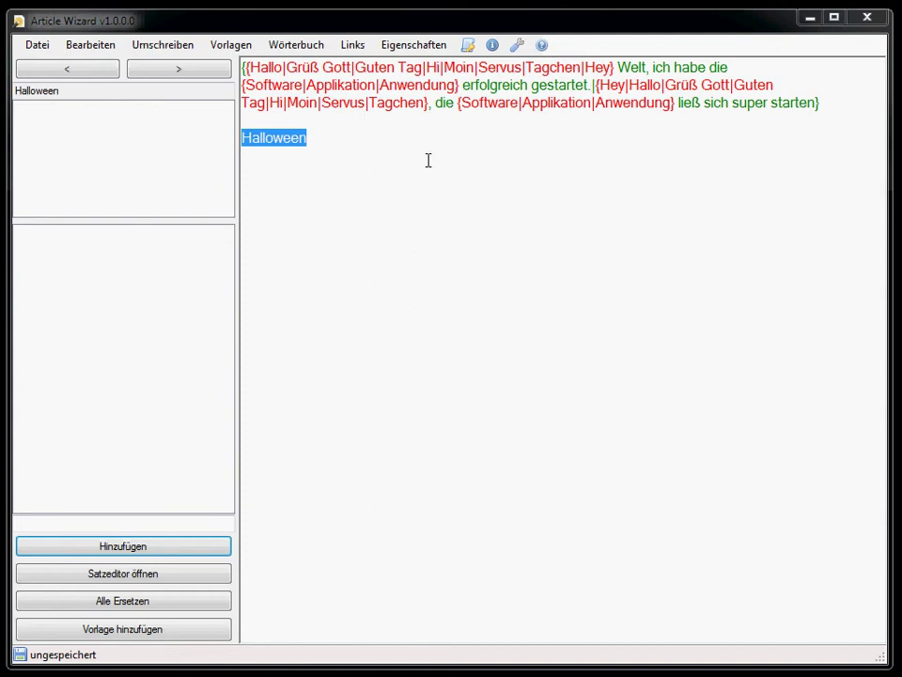
- Write "Hallodri" on its own line below Halloween and select it to check its meanings and synonyms
{"action": "left_click", "coordinate": [358, 141]}
{"action": "key", "text": "Return"}
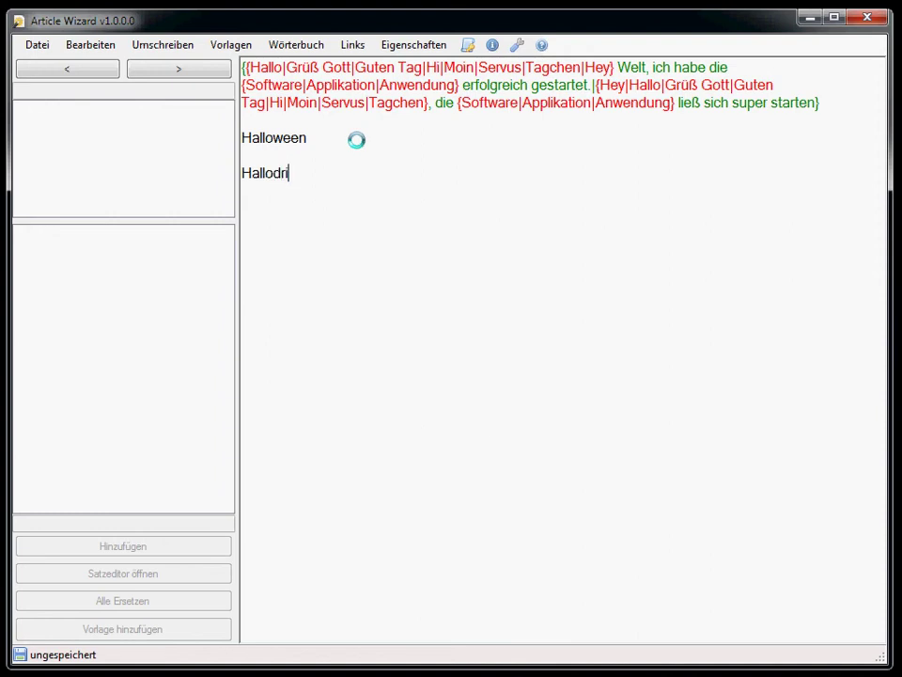
{"action": "key", "text": "shift+Home"}
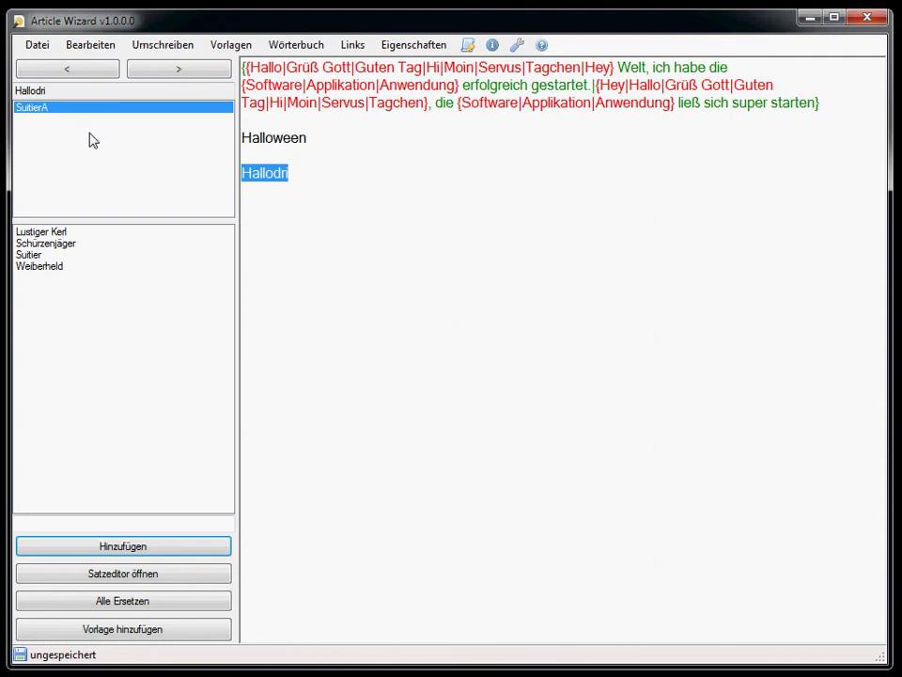
- Write "Hallo" on its own line below Hallodri and select it to check its synonyms
{"action": "left_click", "coordinate": [293, 180]}
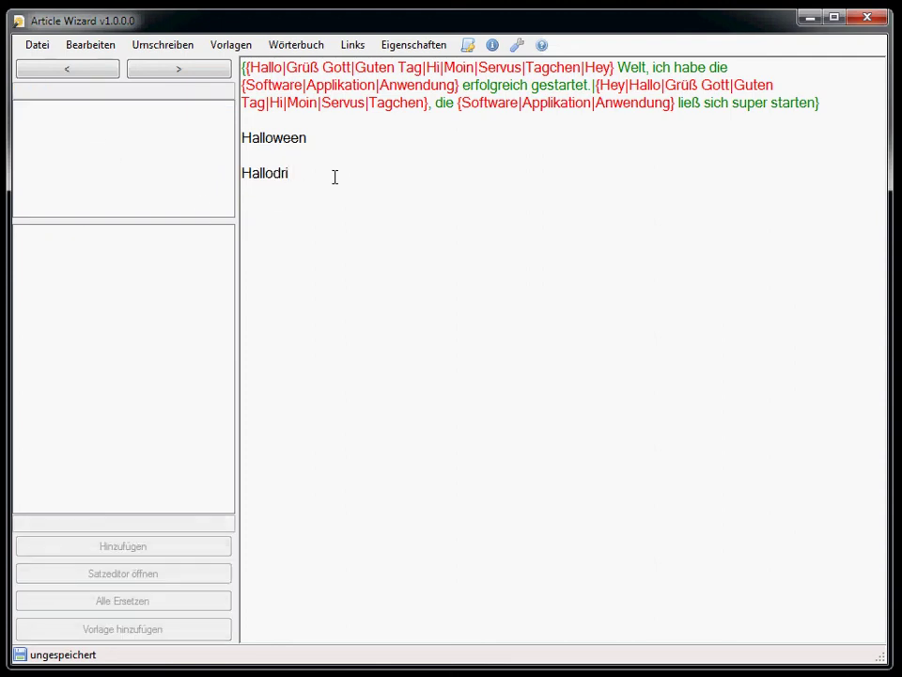
{"action": "key", "text": "Return"}
{"action": "key", "text": "Return"}
{"action": "type", "text": "Hallo"}
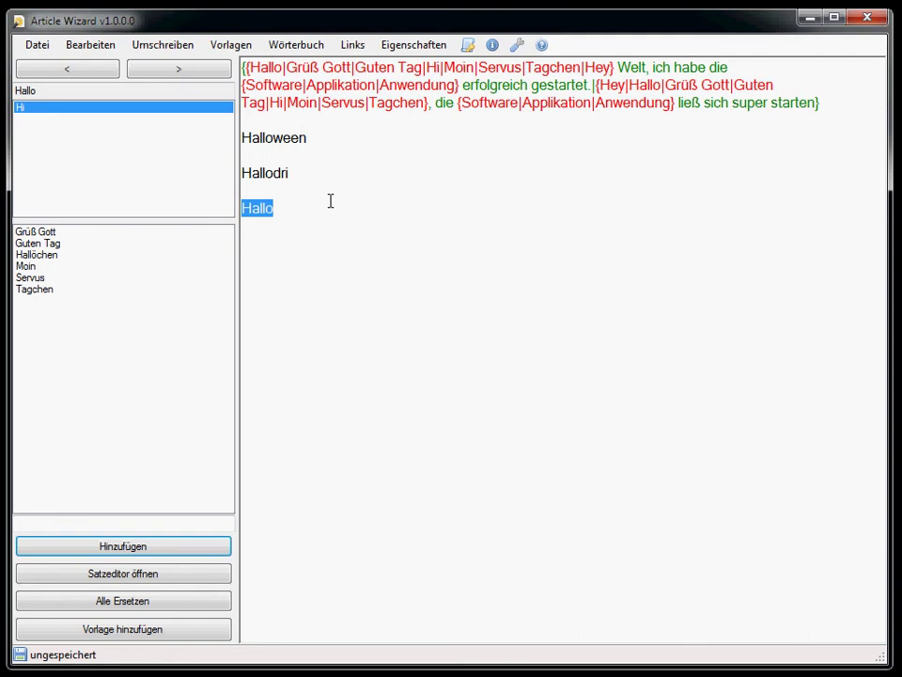
- Open the template manager and have it show all templates when the filter is empty
{"action": "left_click", "coordinate": [238, 49]}
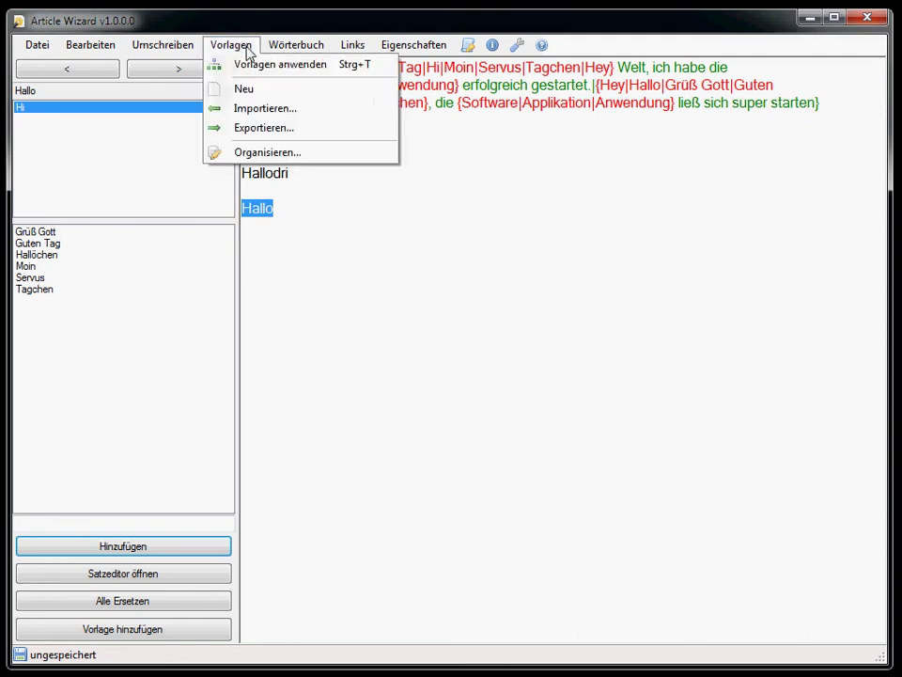
{"action": "left_click", "coordinate": [263, 154]}
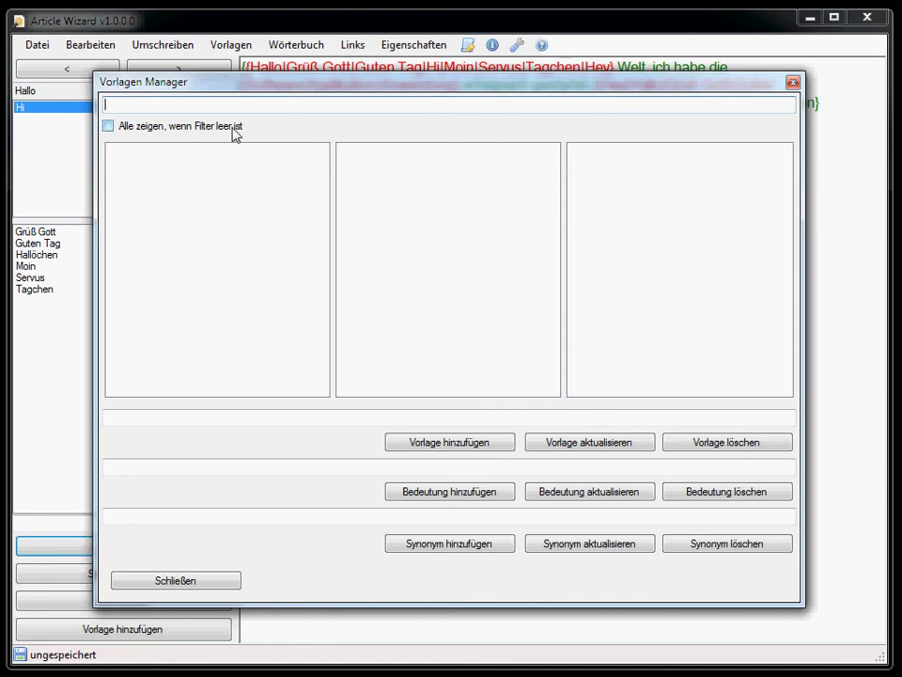
{"action": "left_click", "coordinate": [118, 127]}
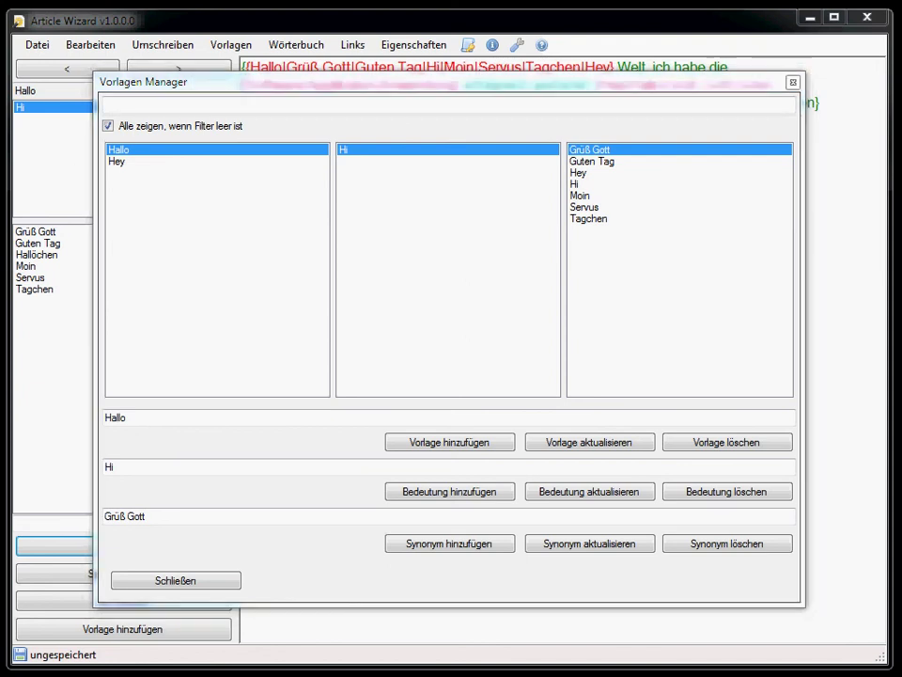
- Change the synonym "Hey" of the Hallo template to "Hallöchen"
{"action": "left_click", "coordinate": [588, 173]}
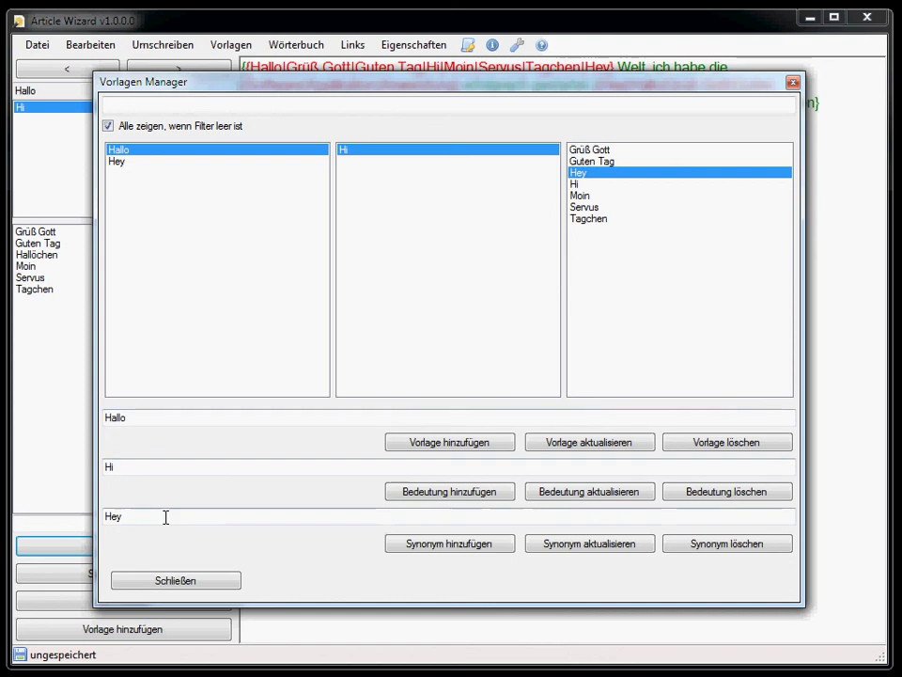
{"action": "key", "text": "BackSpace"}
{"action": "key", "text": "BackSpace"}
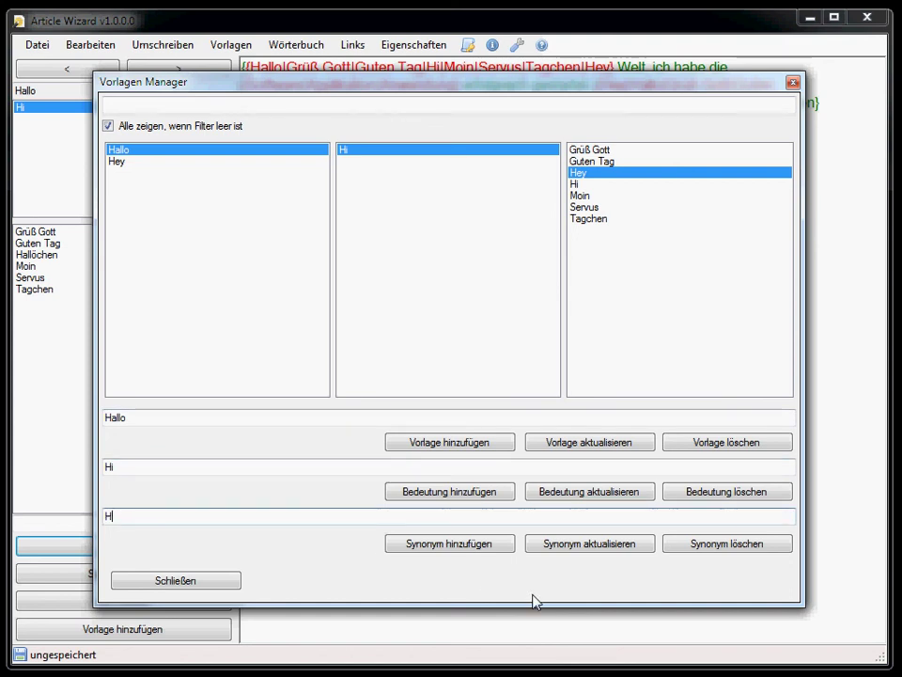
{"action": "type", "text": "allöchen"}
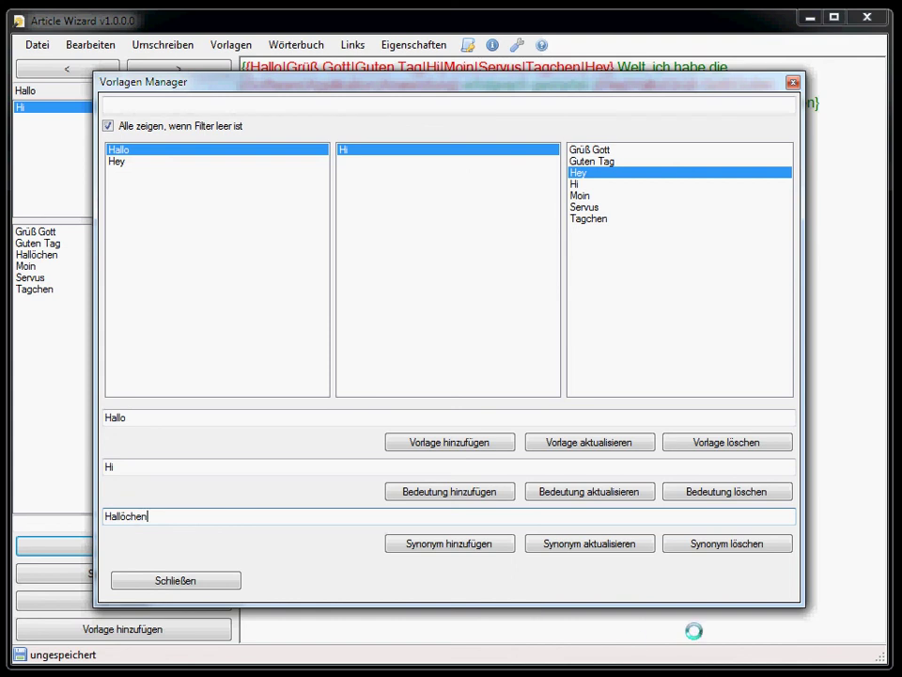
{"action": "left_click", "coordinate": [585, 548]}
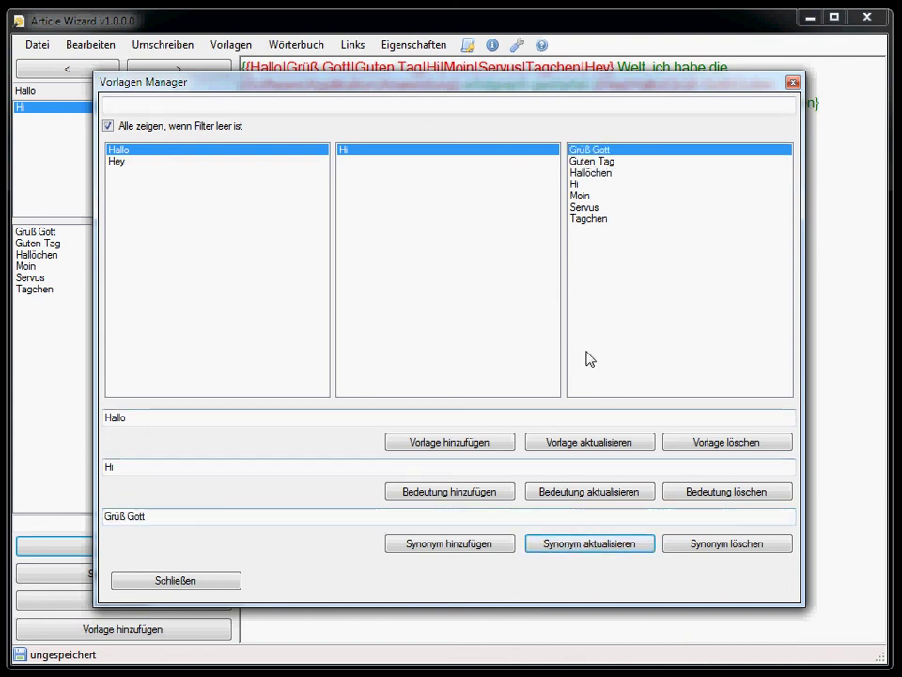
- Delete the synonym "Guten Tag" from the Hallo template and remove the whole Hey template, leaving the template manager closed
{"action": "left_click", "coordinate": [602, 163]}
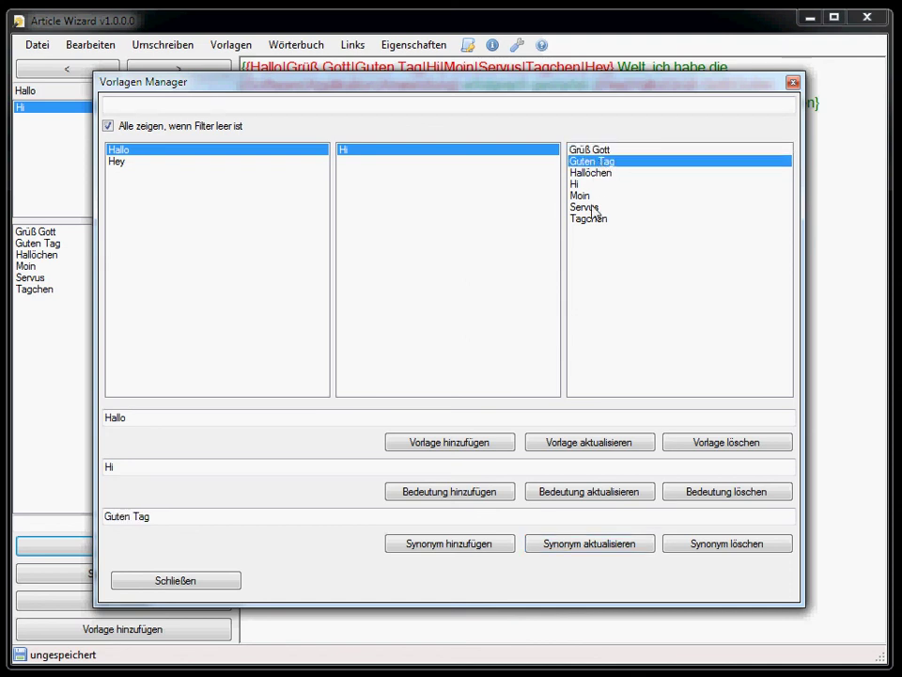
{"action": "left_click", "coordinate": [710, 545]}
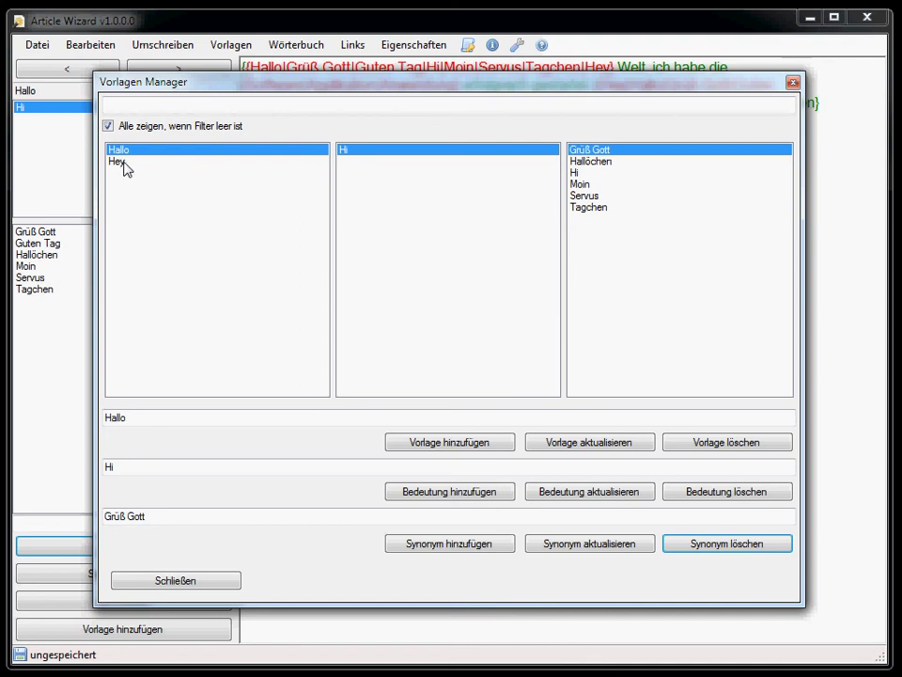
{"action": "left_click", "coordinate": [124, 163]}
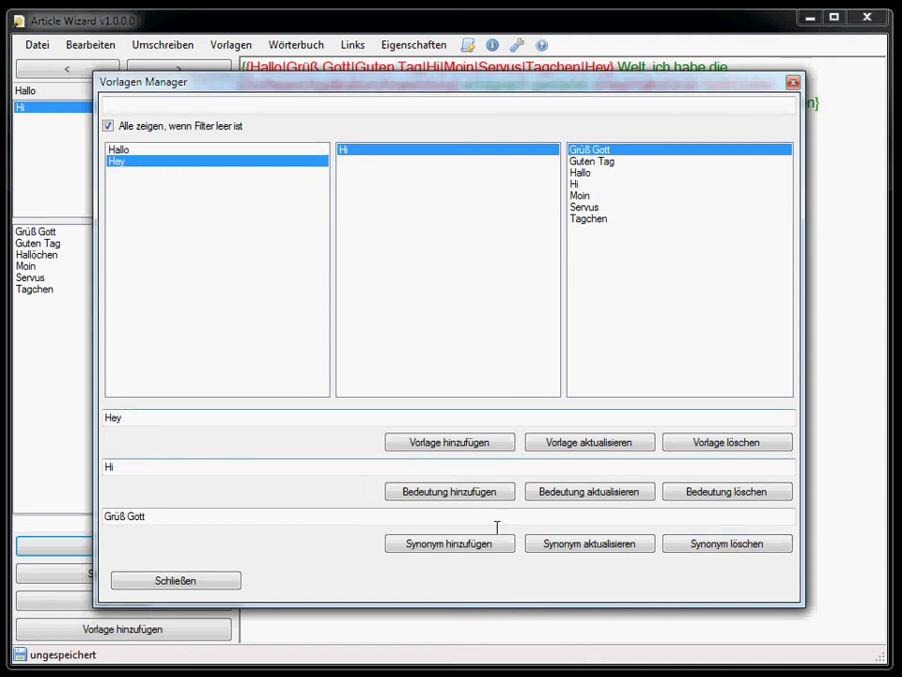
{"action": "left_click", "coordinate": [723, 443]}
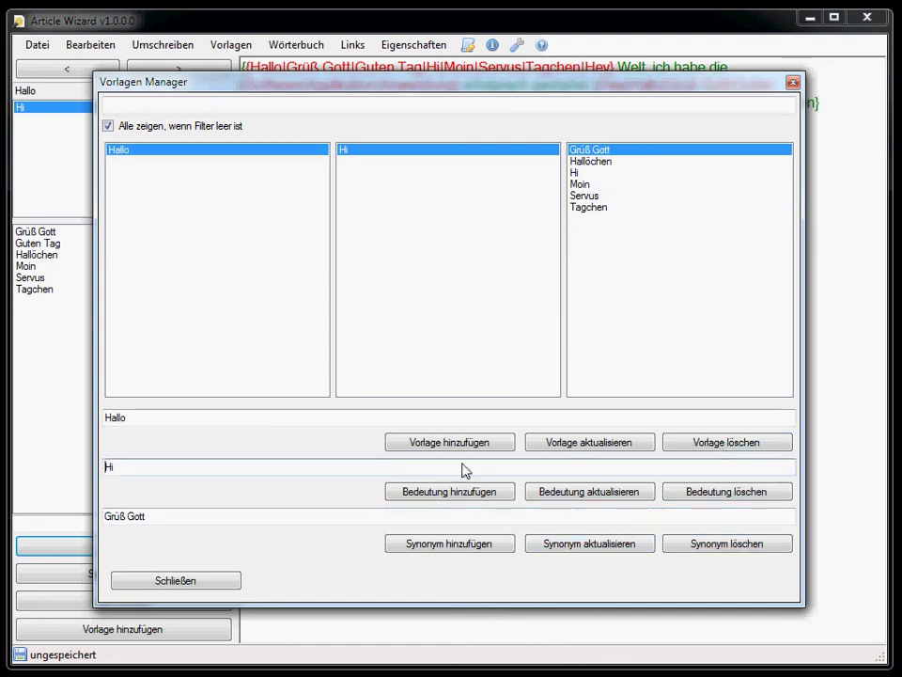
{"action": "left_click", "coordinate": [181, 592]}
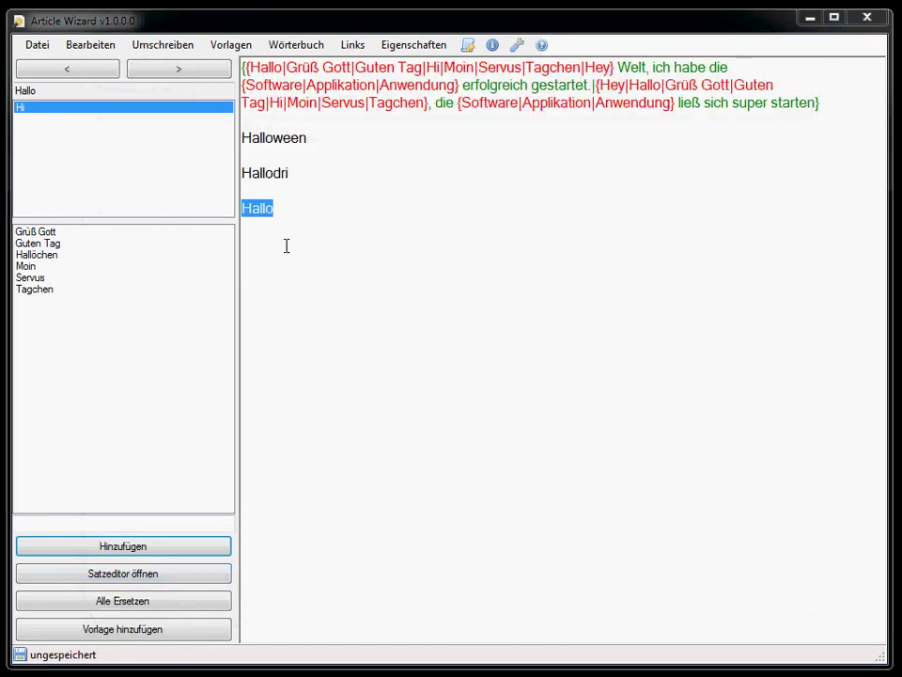
- Add the sentence "Hallo, ein weiterer Satz, hey!" on its own line at the end of the text
{"action": "left_click", "coordinate": [284, 209]}
{"action": "key", "text": "Return"}
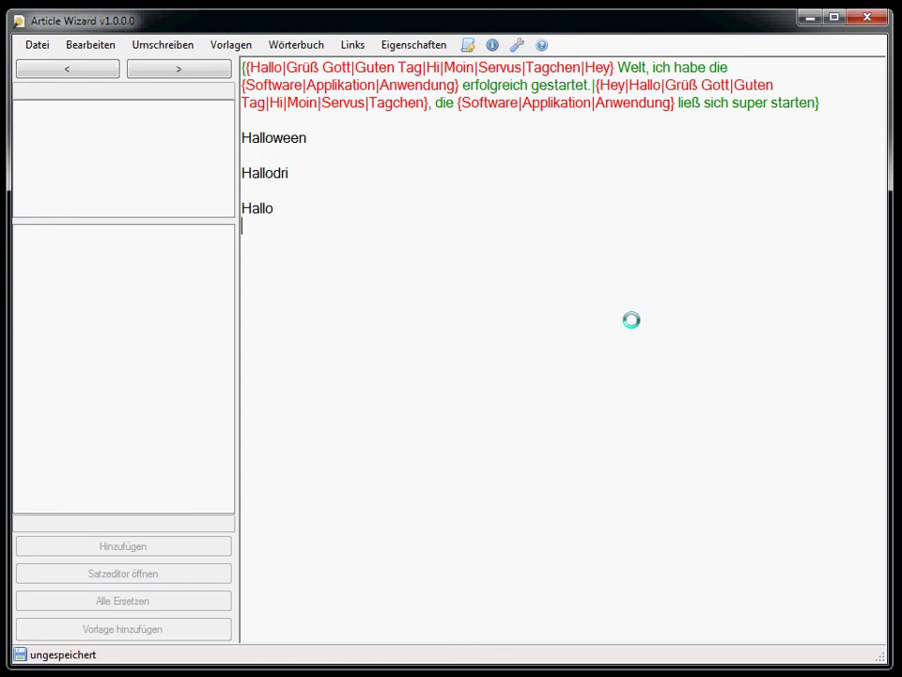
{"action": "type", "text": "Hallo, ein "}
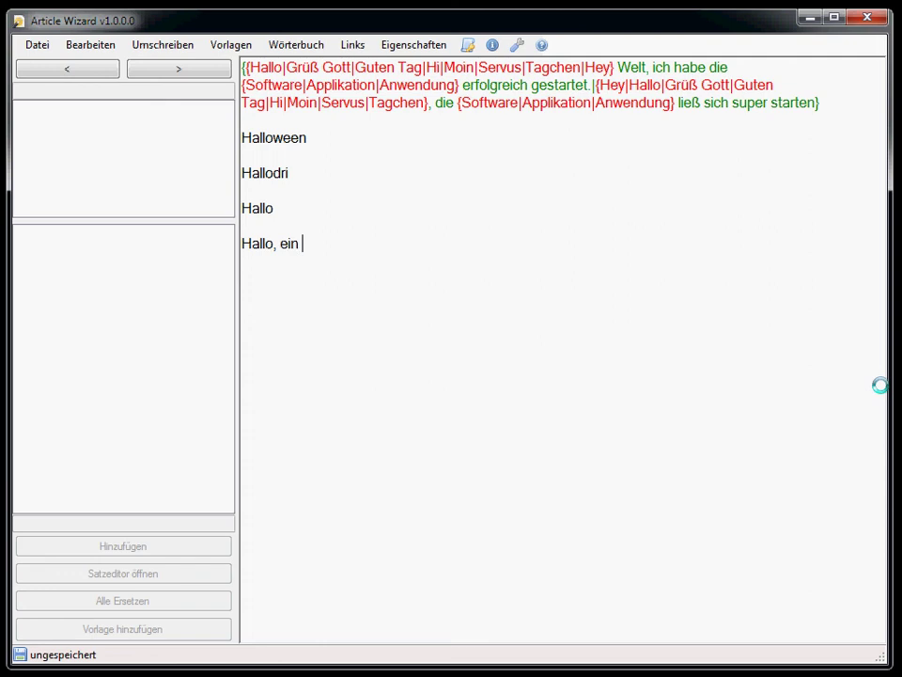
{"action": "type", "text": "weiterer Sa"}
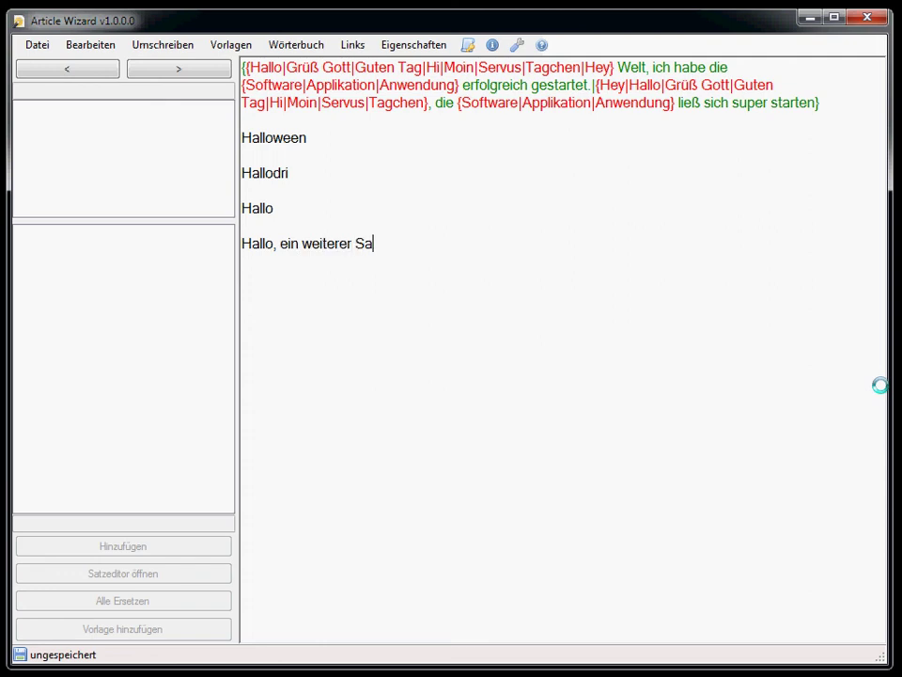
{"action": "type", "text": "tz, hey!"}
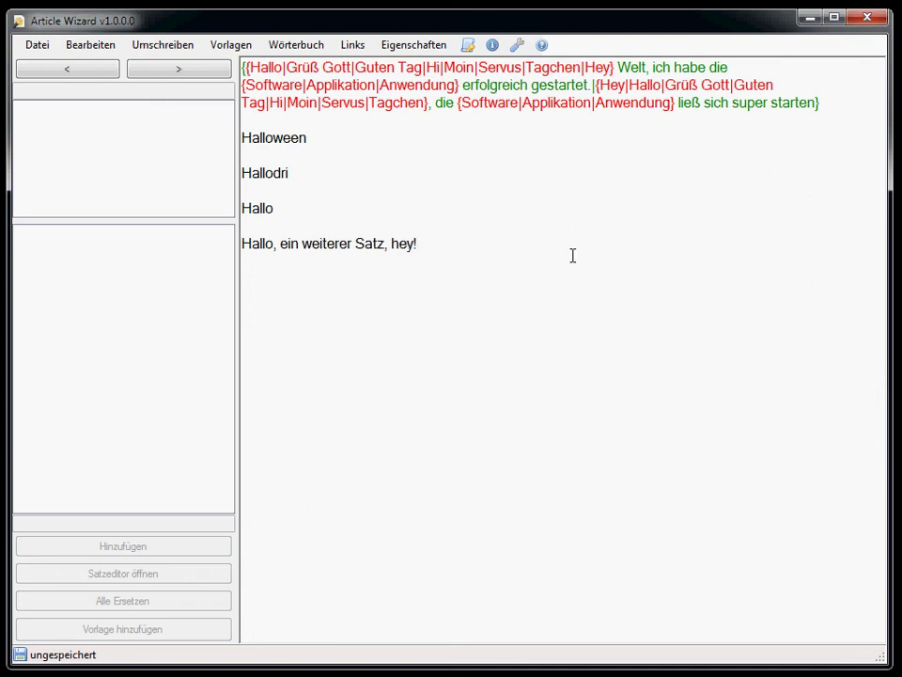
- Apply the saved templates to the whole sentence "Hallo, ein weiterer Satz, hey!"
{"action": "left_click_drag", "start_coordinate": [427, 243], "coordinate": [247, 252]}
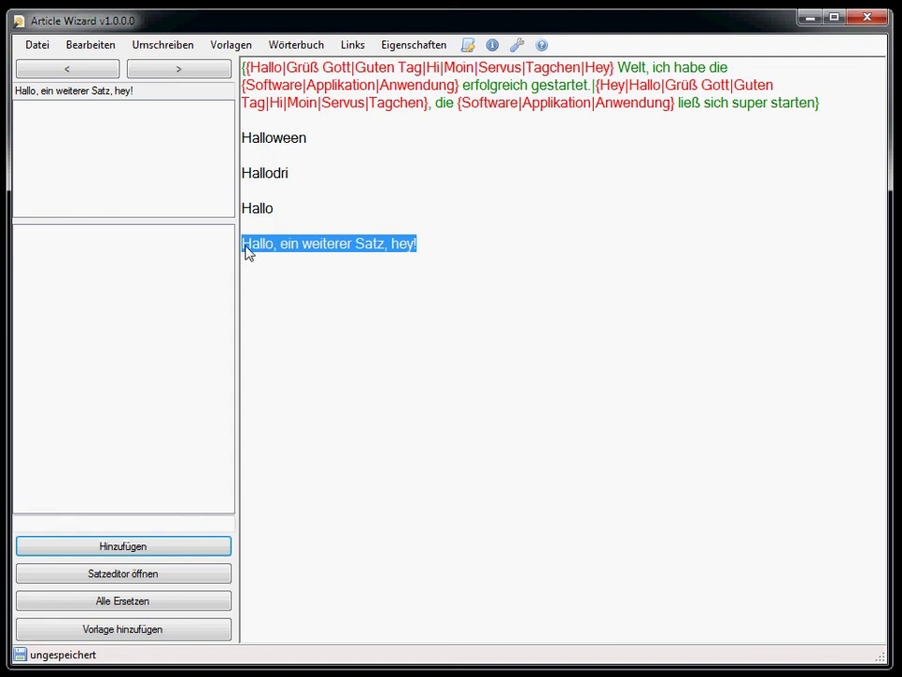
{"action": "left_click", "coordinate": [232, 47]}
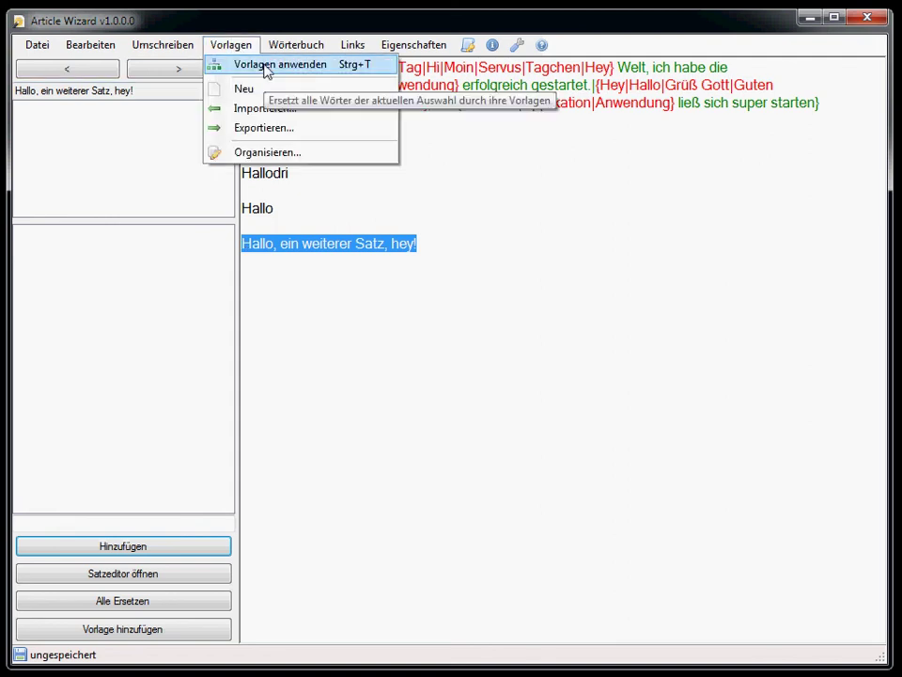
{"action": "left_click", "coordinate": [266, 67]}
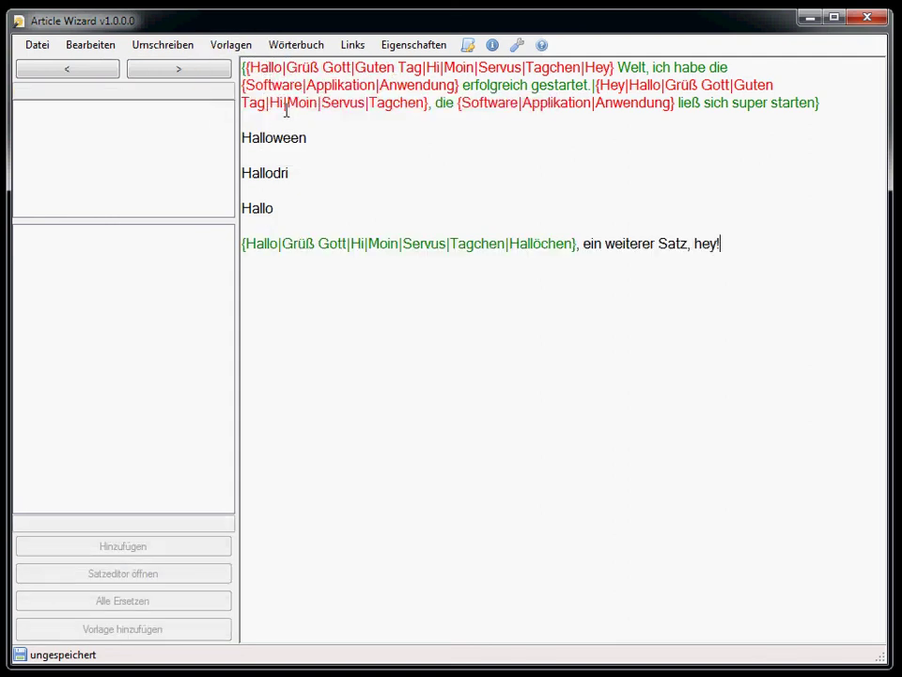